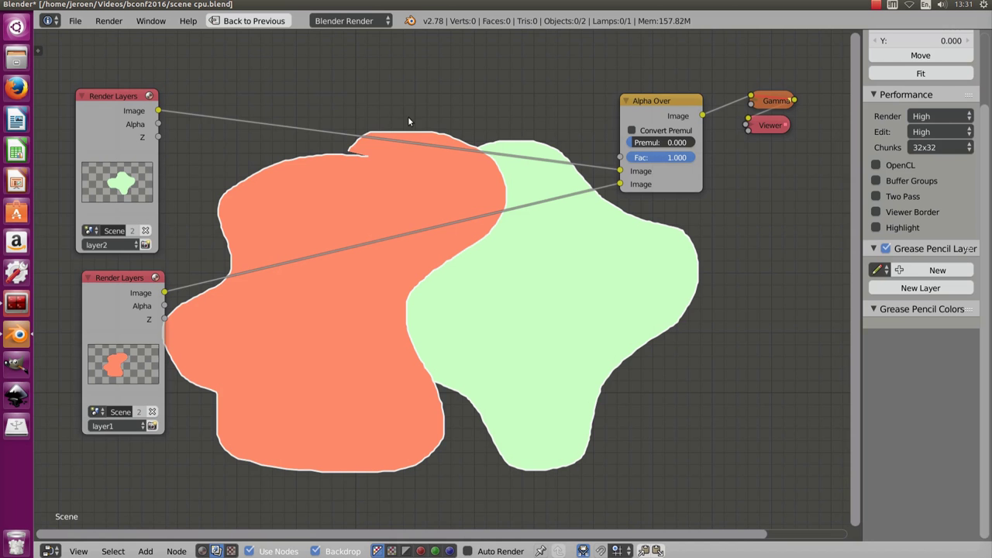
- Add a Blur filter node onto the layer2 link
{"action": "key", "text": "shift+a"}
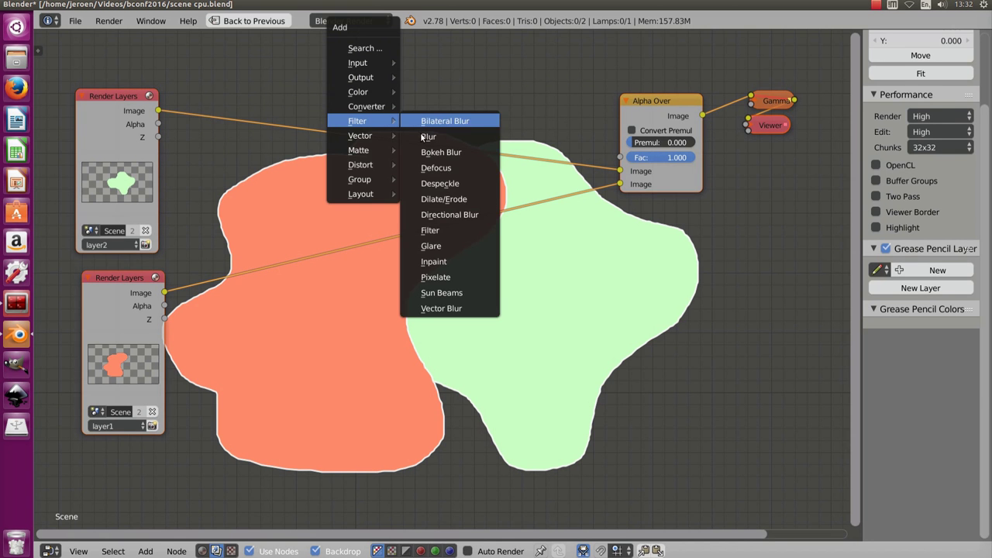
{"action": "left_click", "coordinate": [425, 137]}
{"action": "left_click", "coordinate": [294, 73]}
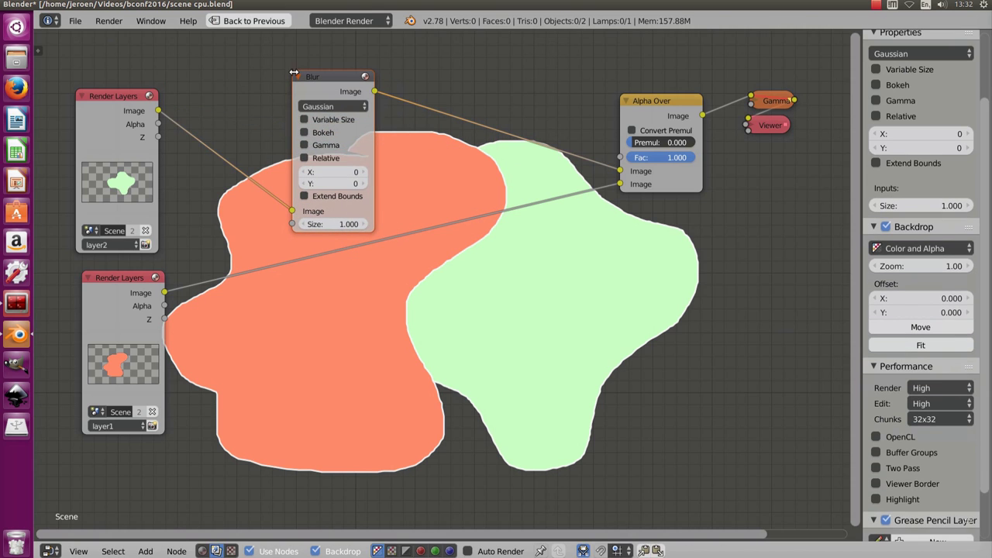
- Make the blur relative with X and Y at 10%, and turn on Bokeh
{"action": "left_click", "coordinate": [325, 158]}
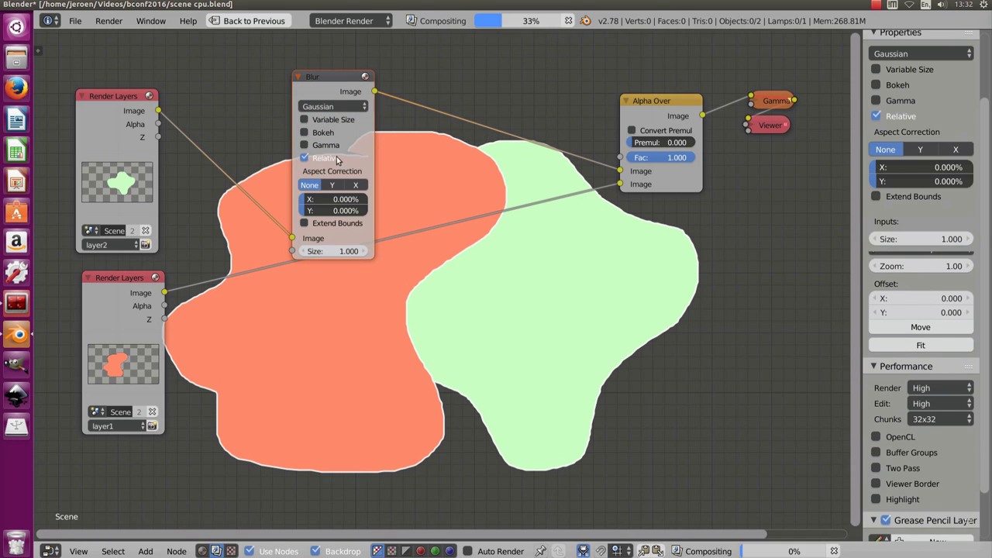
{"action": "left_click", "coordinate": [320, 199]}
{"action": "type", "text": "10"}
{"action": "key", "text": "Tab"}
{"action": "type", "text": "10"}
{"action": "key", "text": "Tab"}
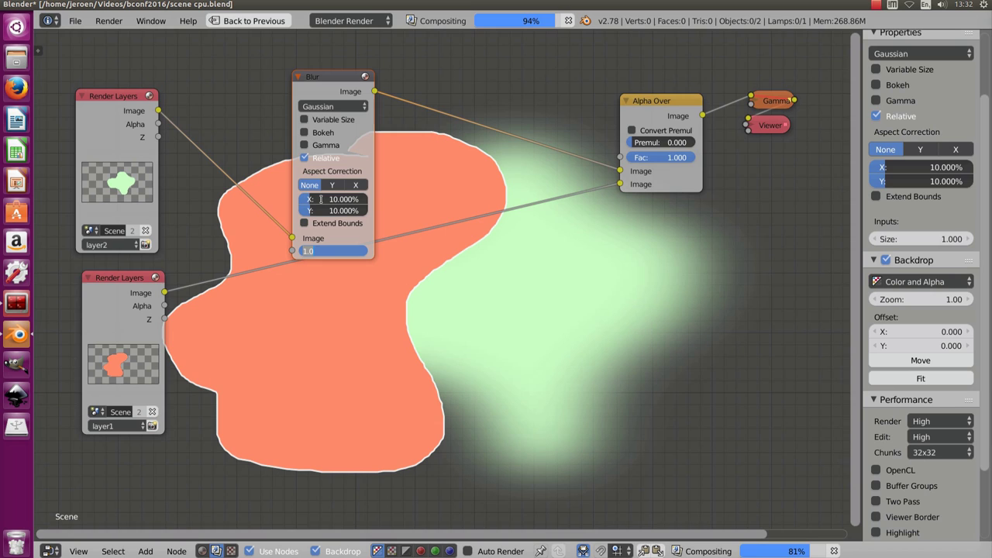
{"action": "left_click", "coordinate": [304, 133]}
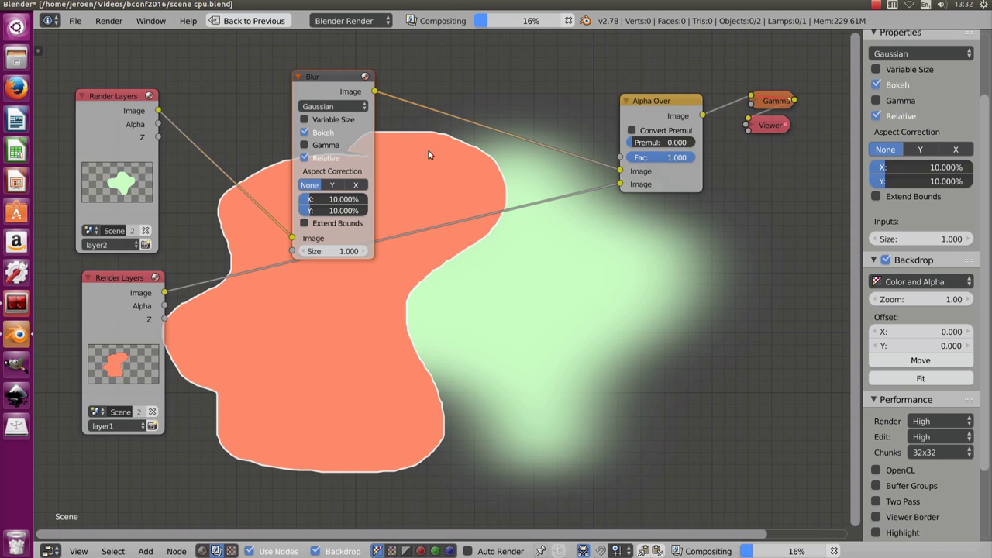
- Reset the Blur Size to 0, then step it up through 0.200 and 0.300 to 0.400
{"action": "left_click_drag", "start_coordinate": [301, 251], "coordinate": [364, 254]}
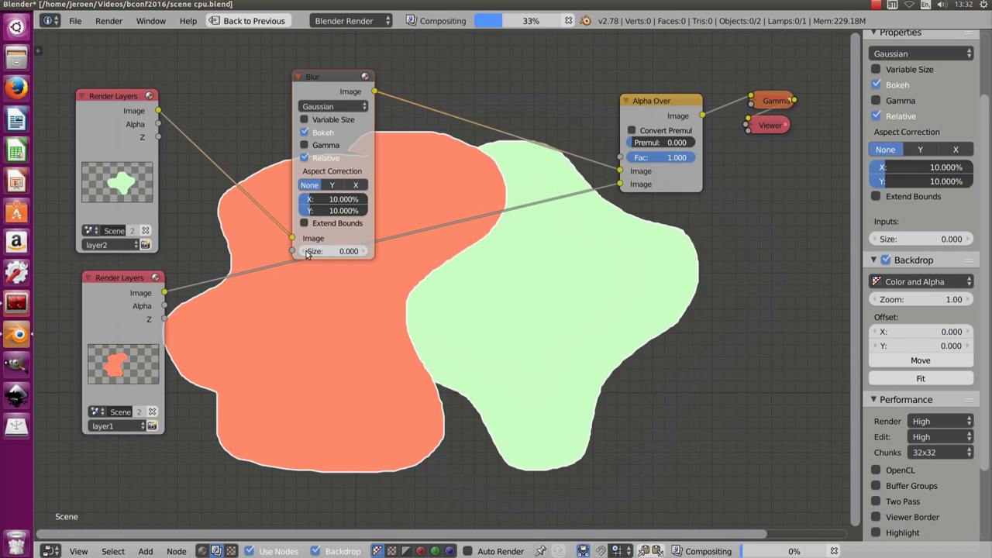
{"action": "left_click", "coordinate": [364, 251]}
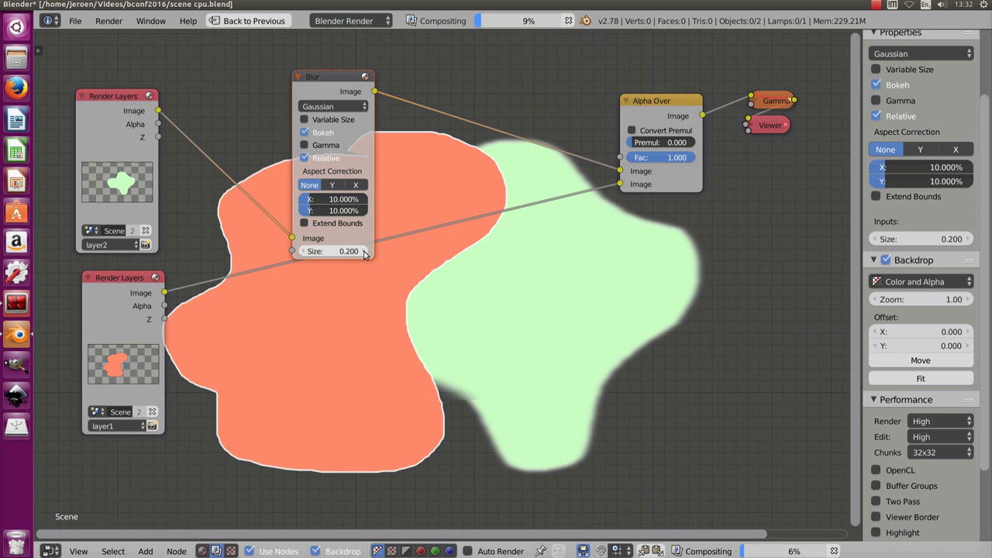
{"action": "left_click", "coordinate": [364, 251]}
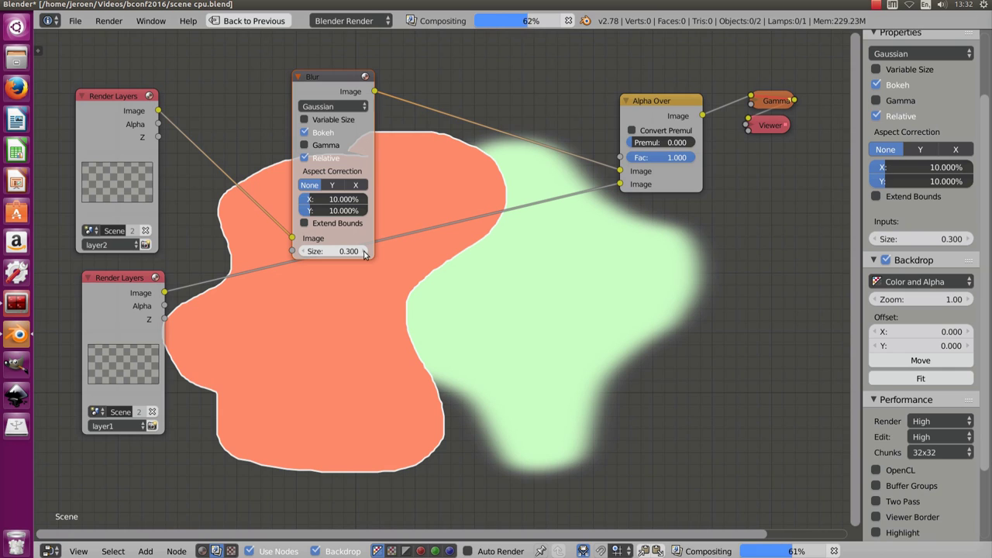
{"action": "left_click", "coordinate": [365, 251]}
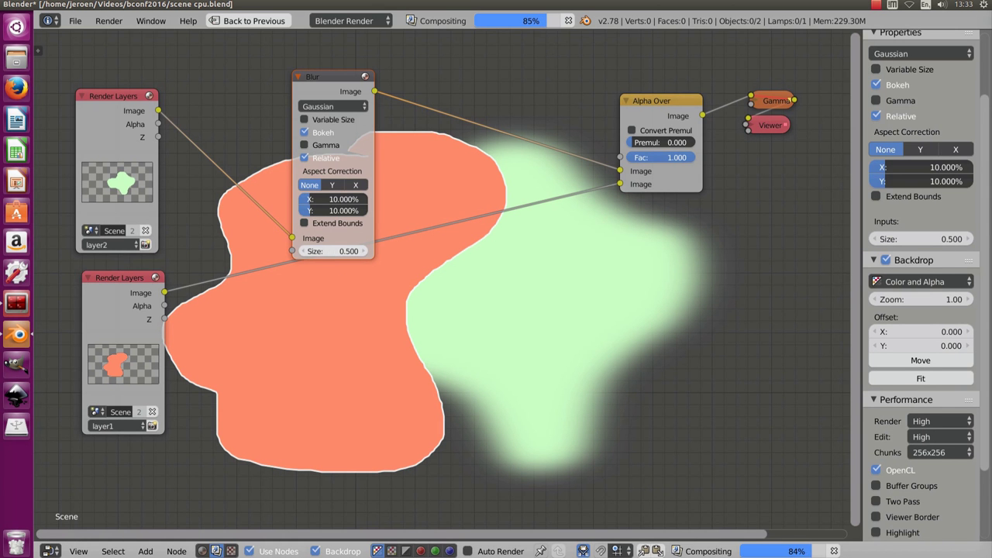
- Reset the Blur Size to 0 again and step it up through 0.100 and 0.200 to 0.300
{"action": "left_click_drag", "start_coordinate": [348, 251], "coordinate": [318, 254]}
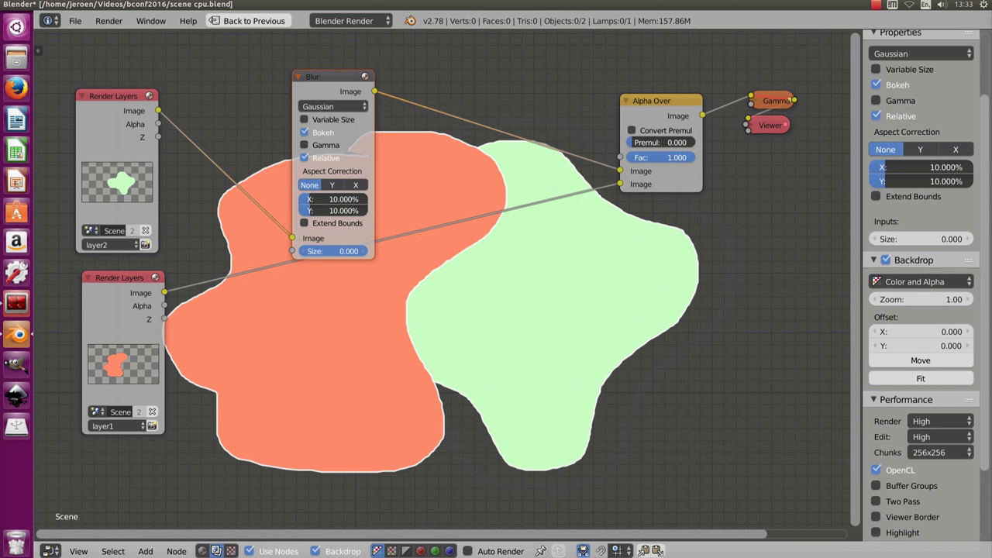
{"action": "left_click", "coordinate": [364, 252]}
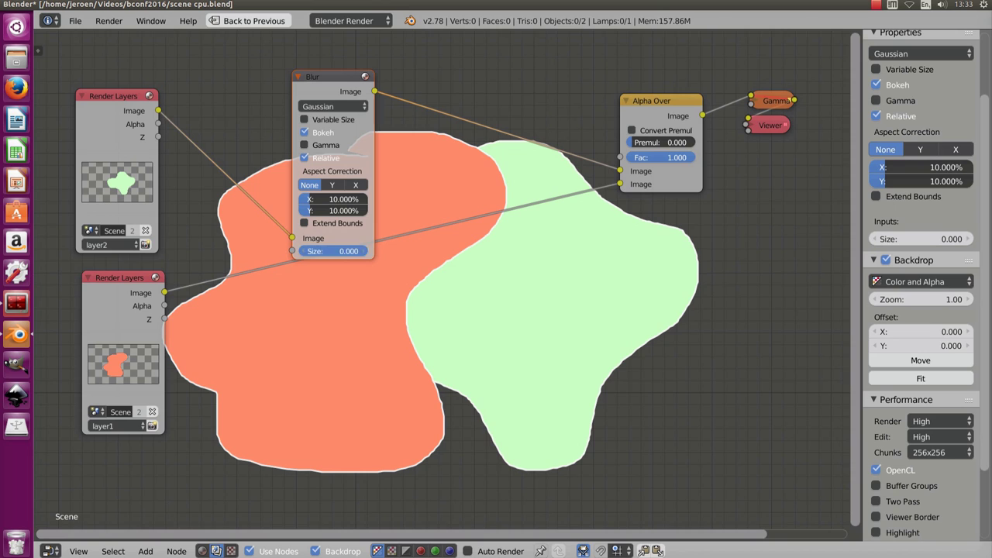
{"action": "left_click", "coordinate": [364, 252]}
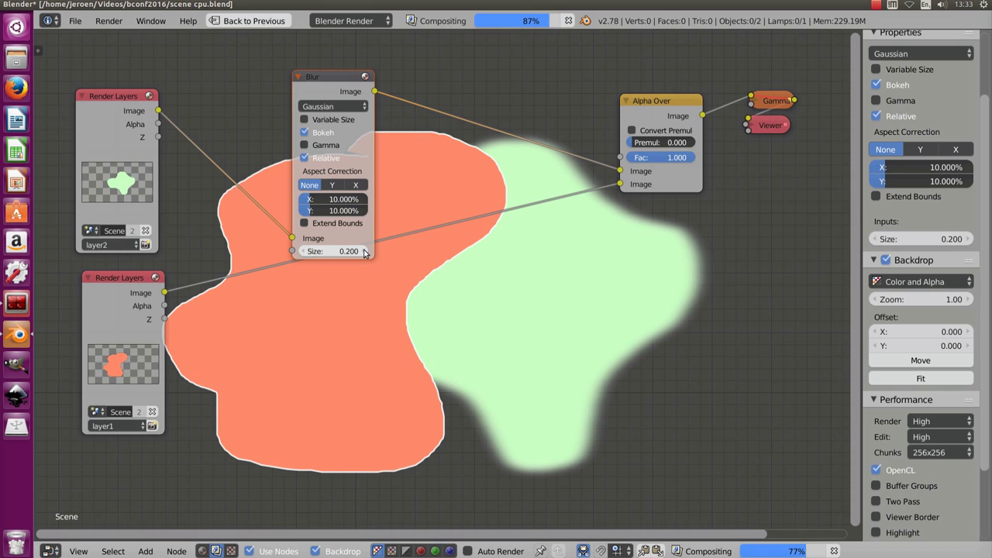
{"action": "left_click", "coordinate": [364, 252]}
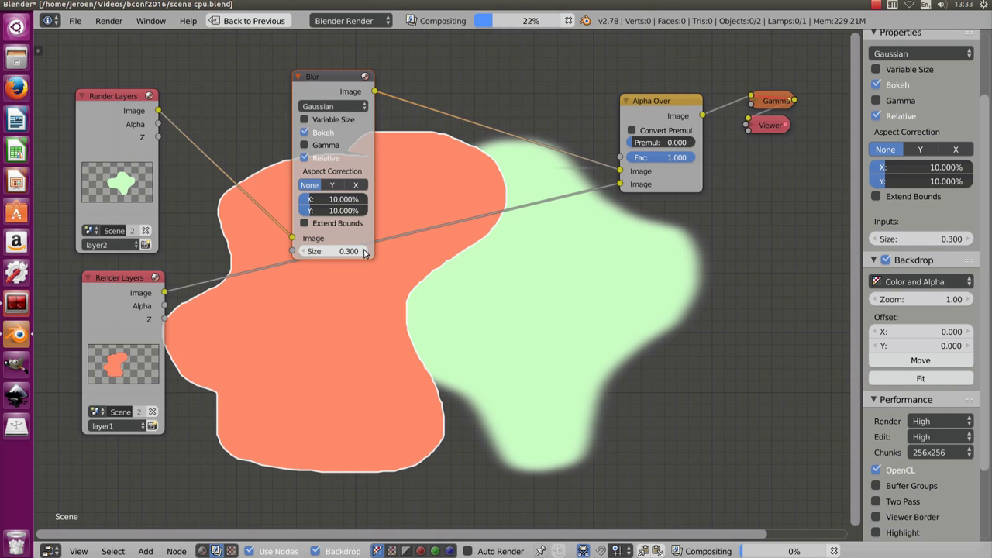
- Raise the Blur Size one step to 0.400
{"action": "left_click", "coordinate": [365, 252]}
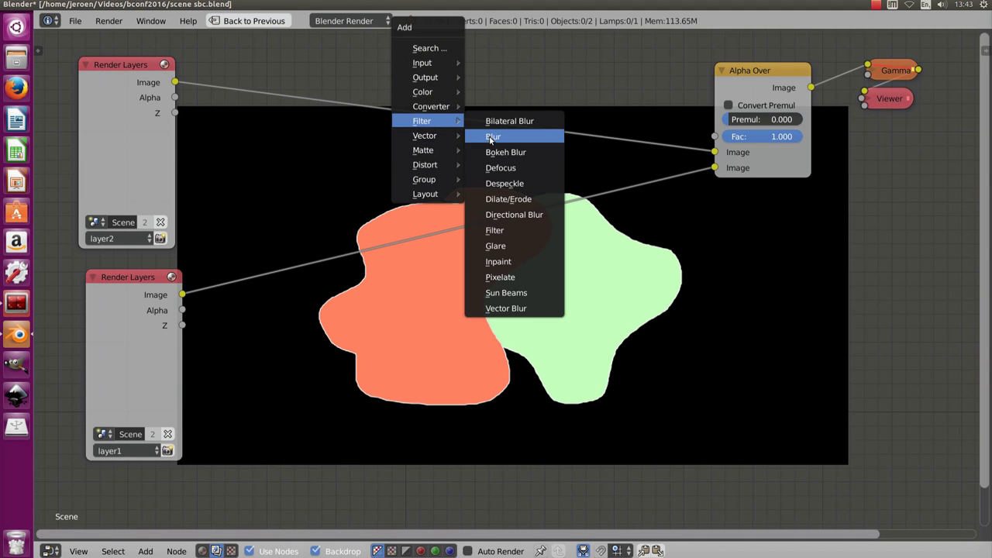
- Add a Blur node on the layer2 link with Bokeh and Relative enabled
{"action": "left_click", "coordinate": [491, 140]}
{"action": "left_click", "coordinate": [247, 94]}
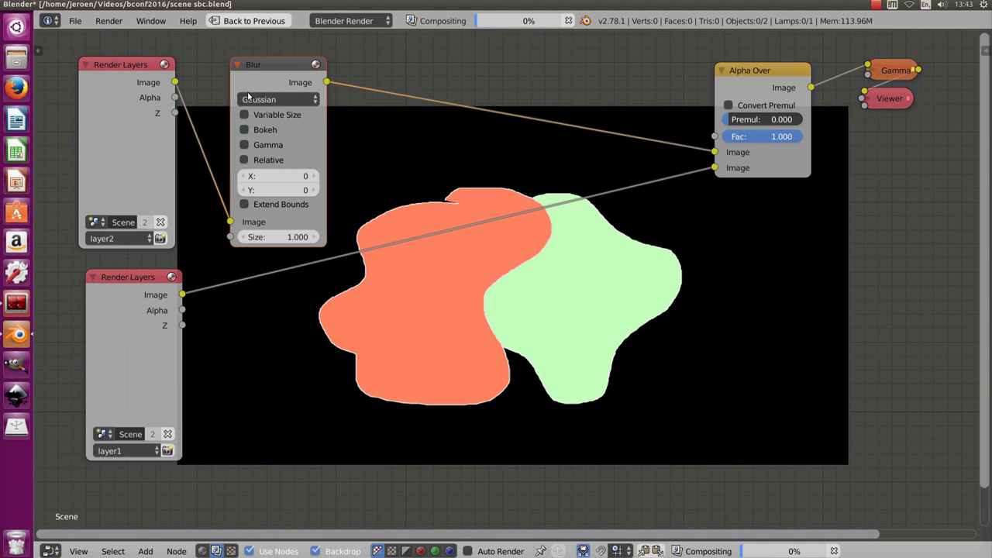
{"action": "left_click", "coordinate": [265, 129]}
{"action": "left_click", "coordinate": [265, 159]}
- Set the relative X and Y blur sizes to 10% each
{"action": "left_click", "coordinate": [260, 207]}
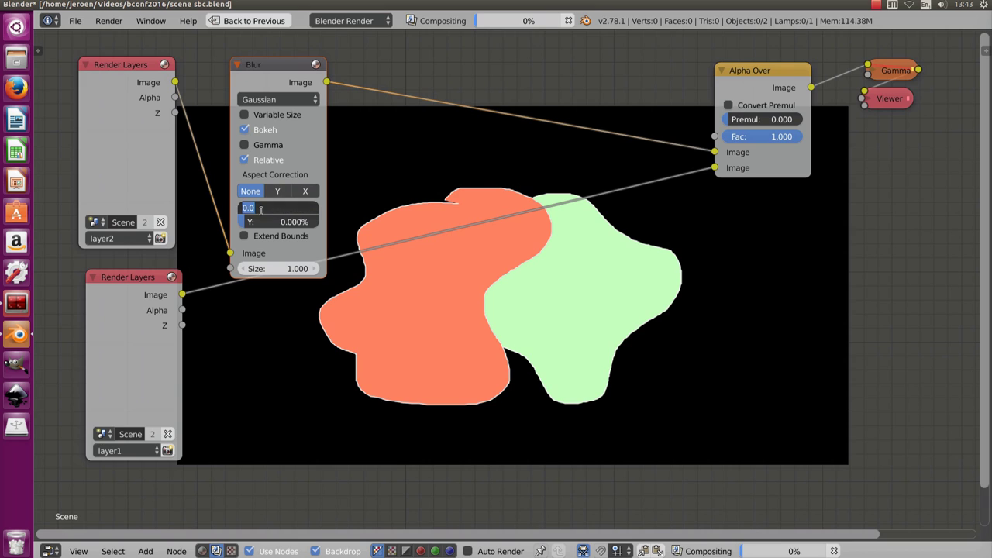
{"action": "type", "text": "10"}
{"action": "key", "text": "Return"}
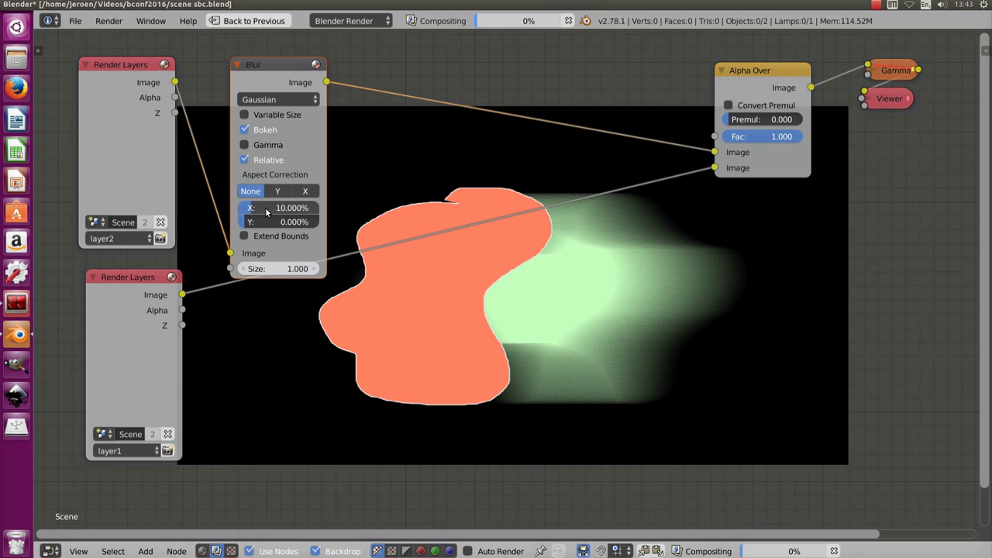
{"action": "left_click", "coordinate": [266, 222]}
{"action": "type", "text": "10"}
{"action": "key", "text": "Return"}
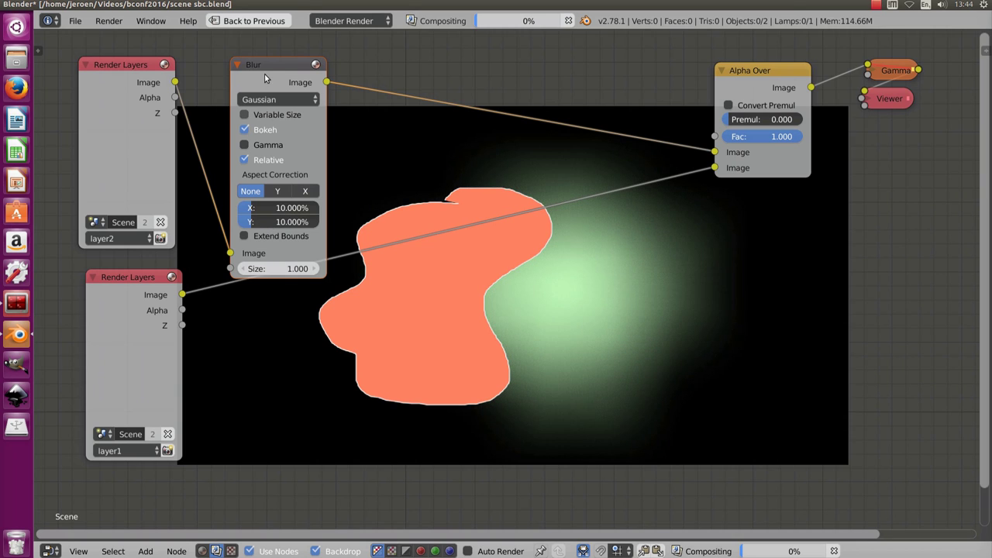
- Duplicate the Blur node onto the layer1 link and place it lower left
{"action": "key", "text": "shift+d"}
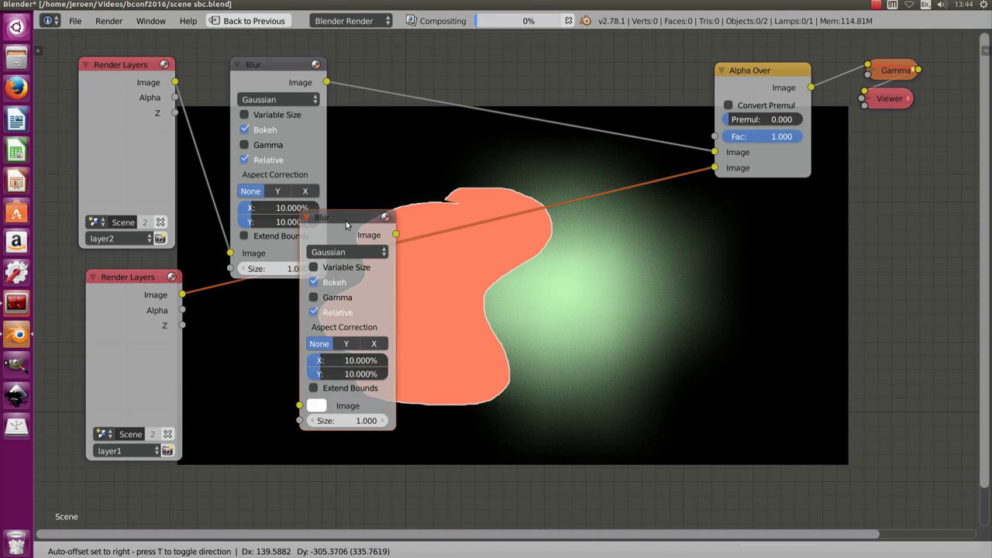
{"action": "left_click", "coordinate": [361, 229]}
{"action": "left_click_drag", "start_coordinate": [361, 229], "coordinate": [287, 283]}
- Switch the copy to Flat at 32.368% X, and widen the first Blur's X to 88.289%
{"action": "left_click", "coordinate": [286, 302]}
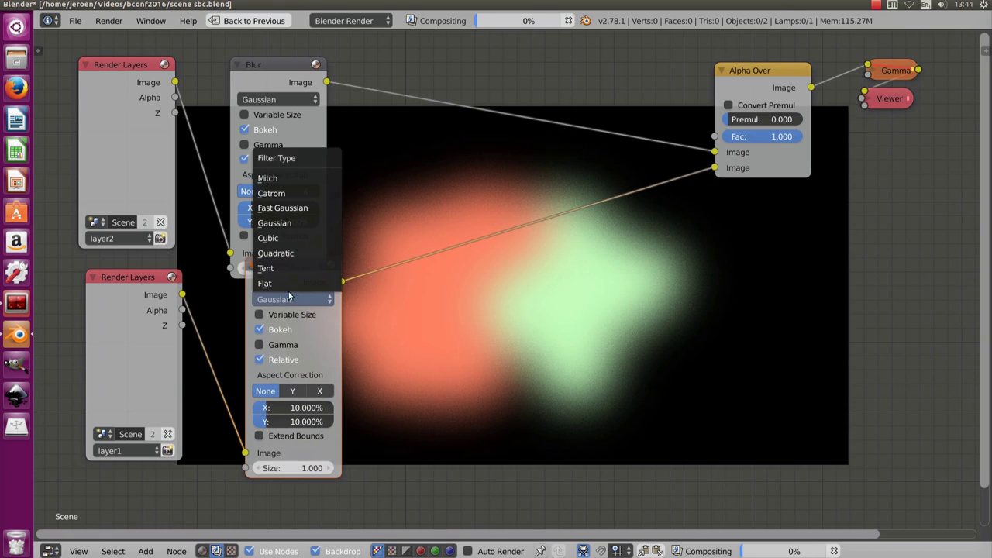
{"action": "left_click", "coordinate": [286, 280]}
{"action": "left_click_drag", "start_coordinate": [310, 421], "coordinate": [326, 407]}
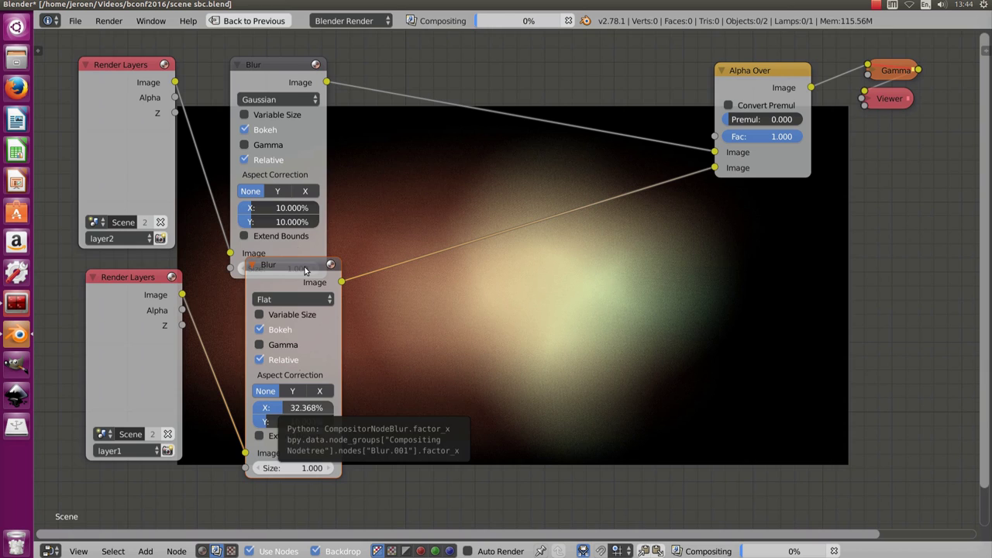
{"action": "mouse_move", "coordinate": [255, 207]}
{"action": "left_mouse_down"}
{"action": "mouse_move", "coordinate": [310, 208]}
{"action": "mouse_move", "coordinate": [287, 222]}
{"action": "left_mouse_up"}
- Lower the first Blur node's Size step by step from 1.000 down to 0.100
{"action": "left_click", "coordinate": [292, 74]}
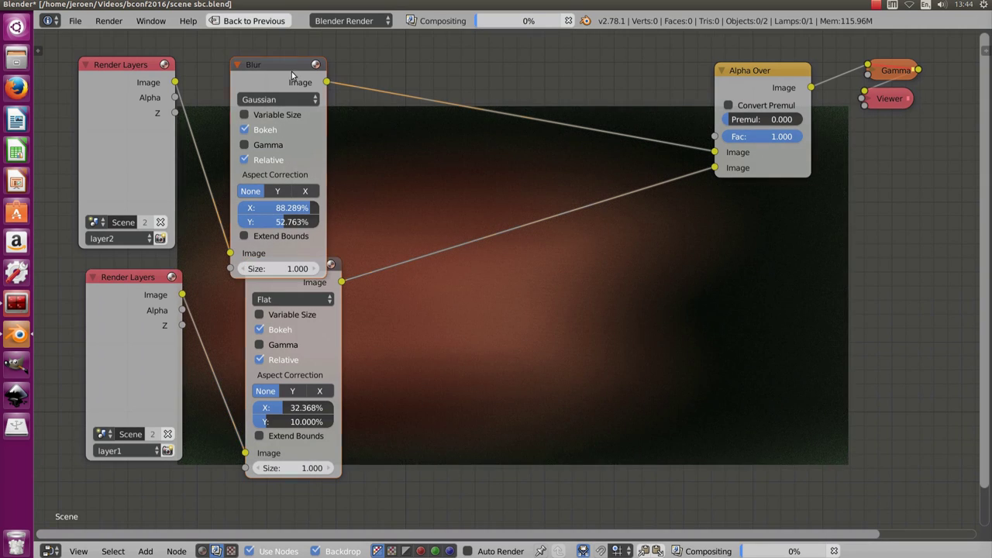
{"action": "left_click", "coordinate": [242, 268]}
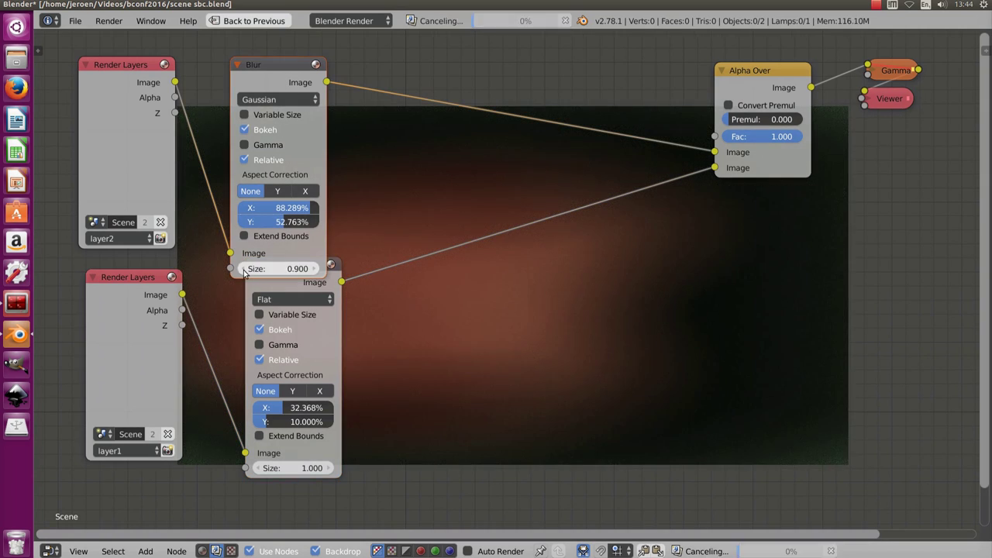
{"action": "left_click", "coordinate": [243, 269]}
{"action": "left_click", "coordinate": [243, 269]}
{"action": "left_click", "coordinate": [243, 269]}
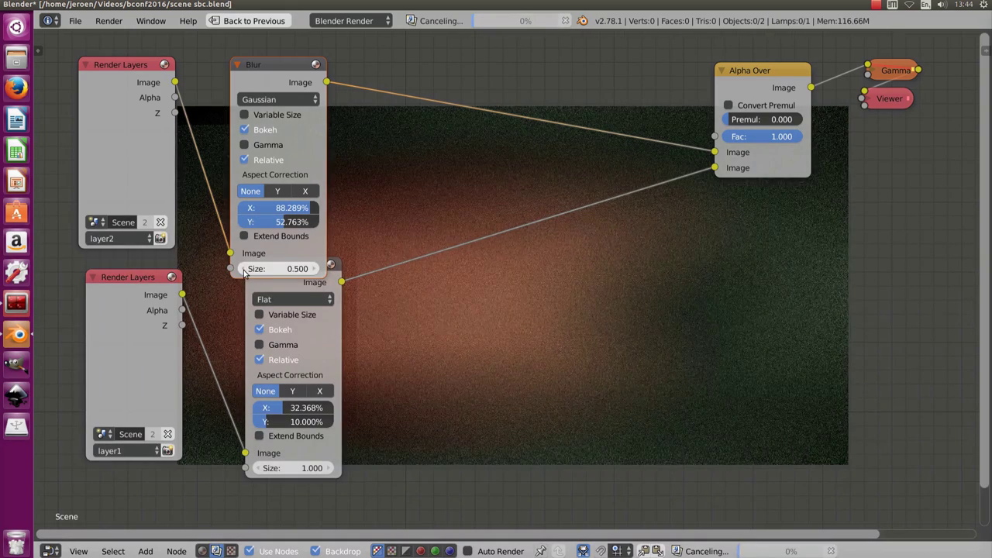
{"action": "left_click", "coordinate": [244, 268]}
{"action": "left_click", "coordinate": [244, 269]}
{"action": "left_click", "coordinate": [244, 269]}
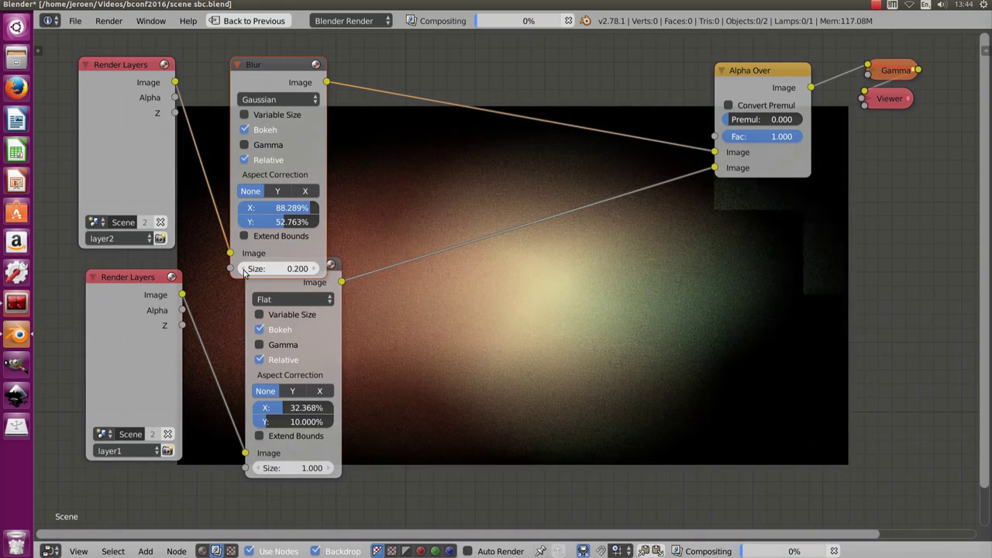
{"action": "left_click", "coordinate": [243, 269]}
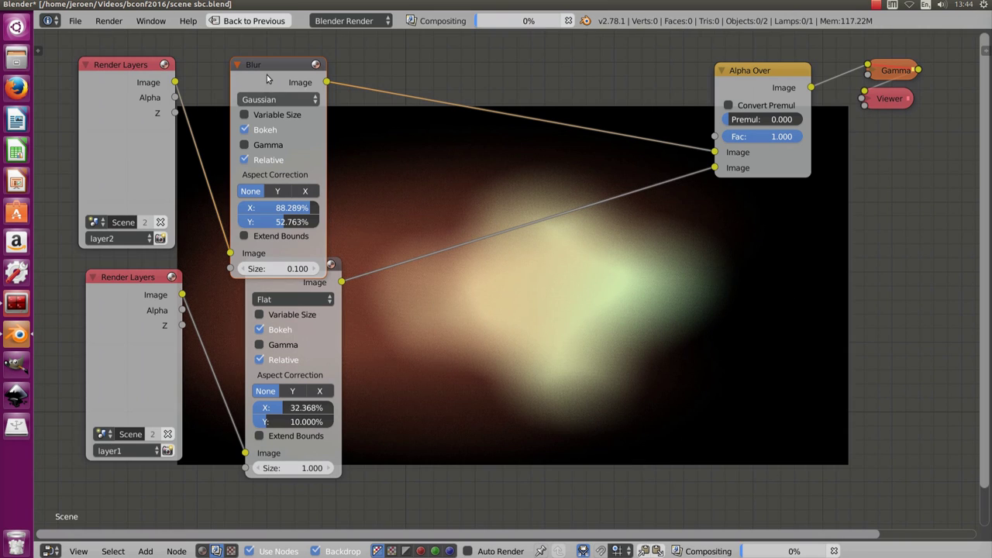
- Insert a Transform node after the first Blur node
{"action": "left_click", "coordinate": [520, 284]}
{"action": "key", "text": "shift+a"}
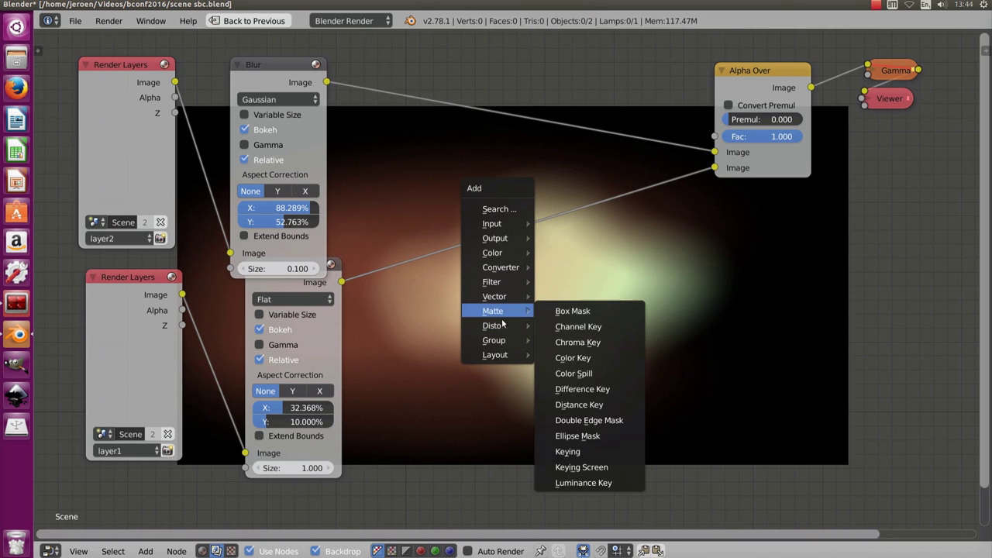
{"action": "mouse_move", "coordinate": [494, 326]}
{"action": "left_click", "coordinate": [577, 499]}
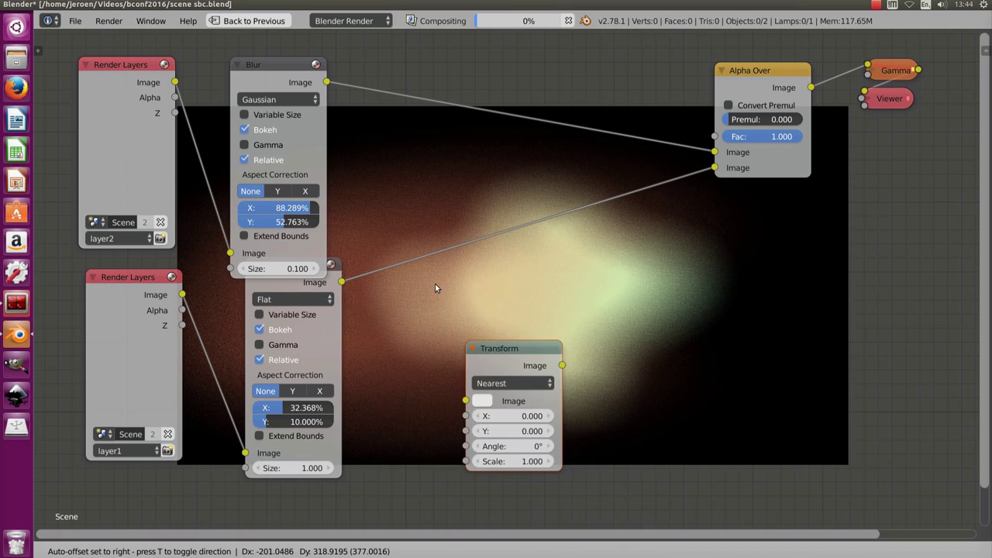
{"action": "left_click", "coordinate": [390, 59]}
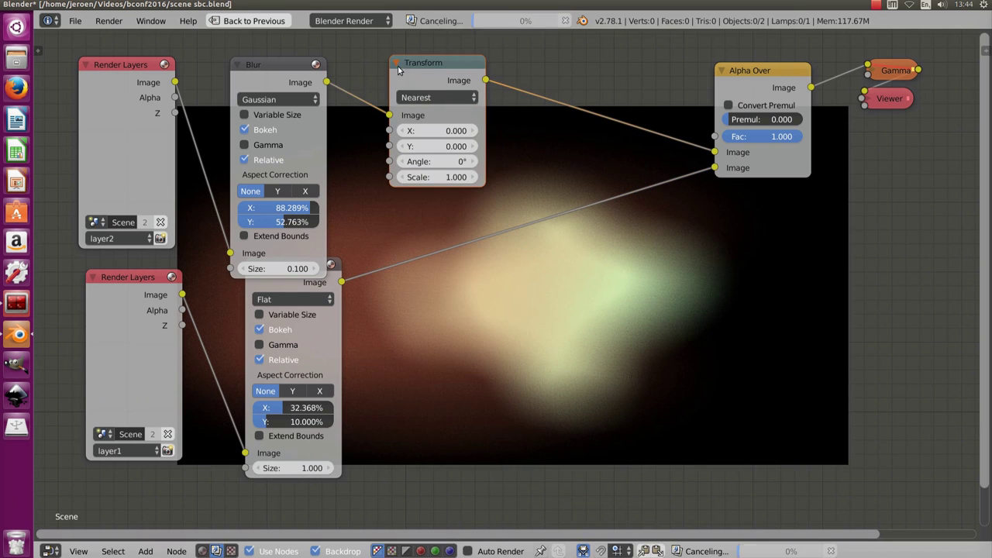
- Set the Transform Scale to 0.600
{"action": "left_click", "coordinate": [415, 177]}
{"action": "type", "text": "0.9"}
{"action": "key", "text": "Return"}
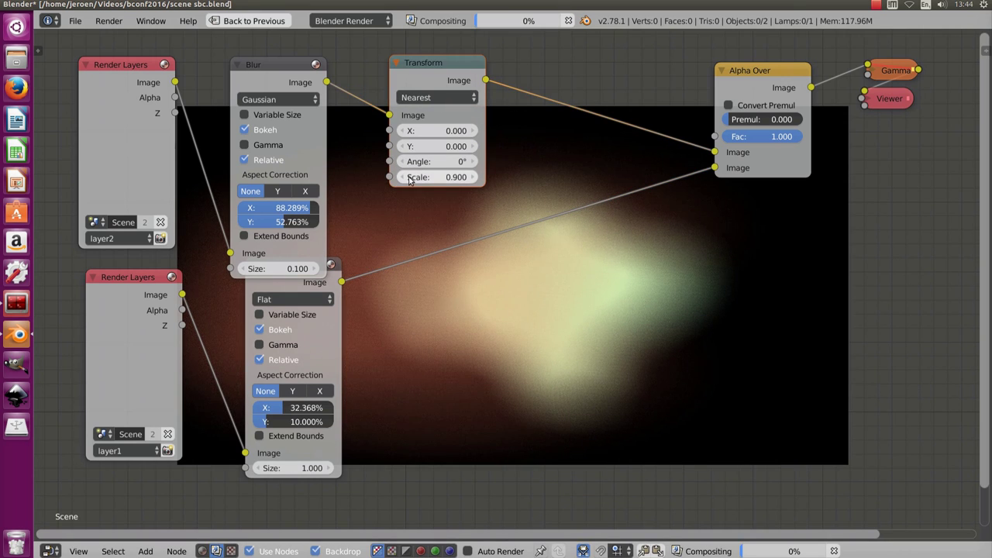
{"action": "left_click_drag", "start_coordinate": [412, 180], "coordinate": [383, 180]}
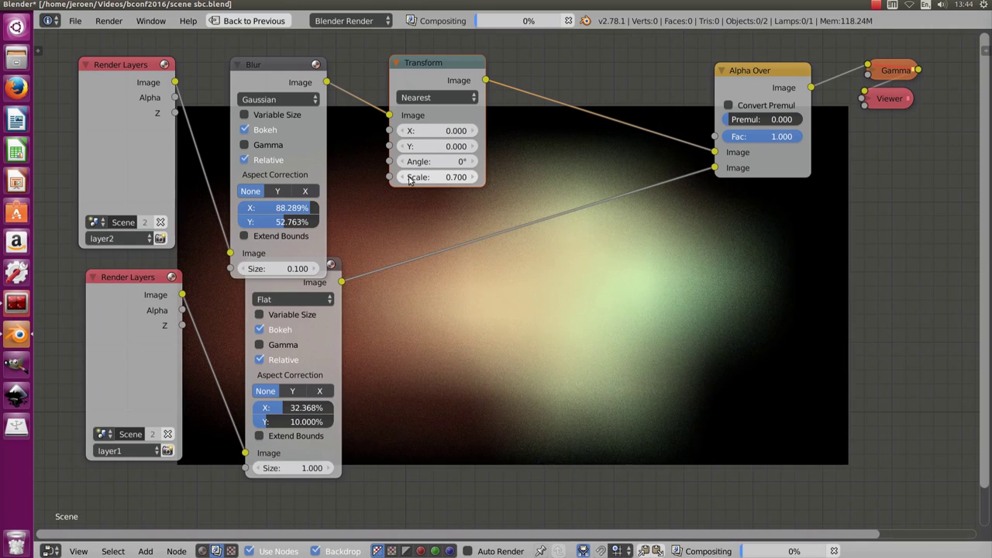
{"action": "left_click", "coordinate": [409, 177]}
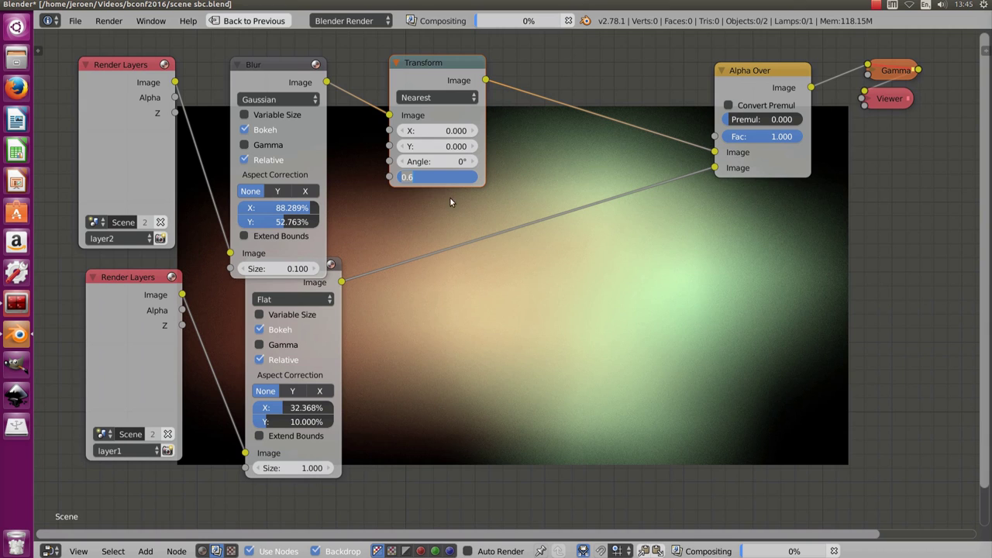
{"action": "key", "text": "Return"}
- Offset the transformed layer to Y -0.100 and X 0.100
{"action": "left_click", "coordinate": [401, 146]}
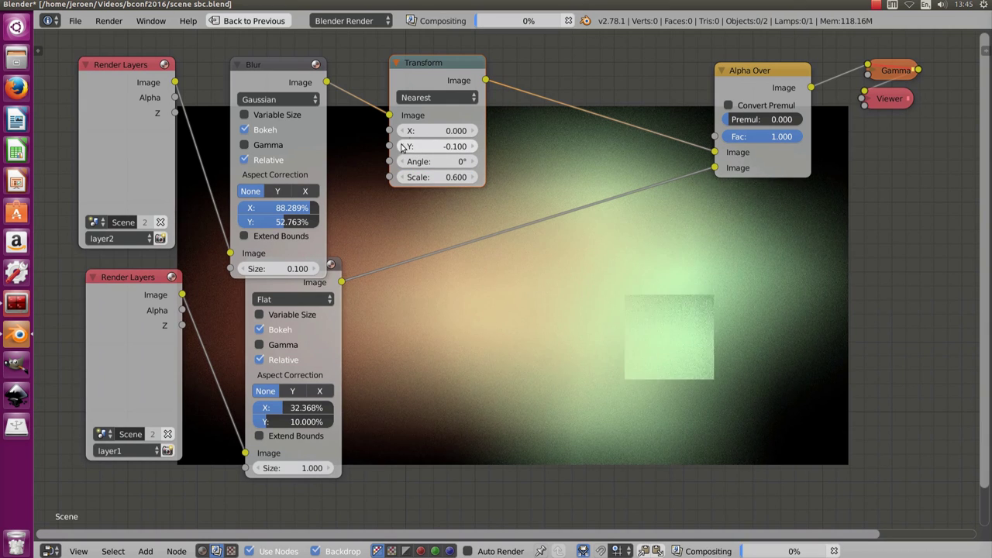
{"action": "left_click", "coordinate": [402, 131]}
{"action": "left_click", "coordinate": [401, 131]}
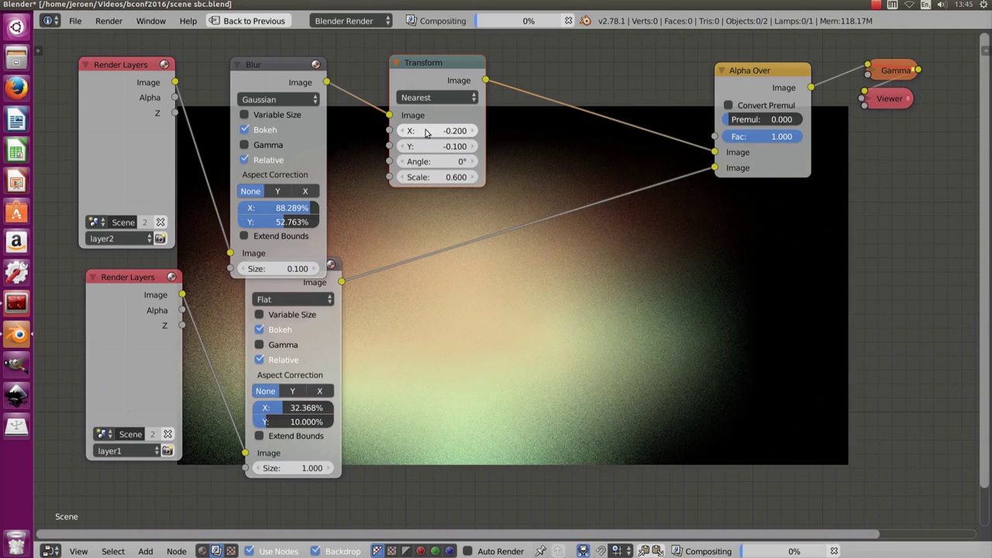
{"action": "left_click", "coordinate": [474, 131]}
{"action": "left_click", "coordinate": [474, 131]}
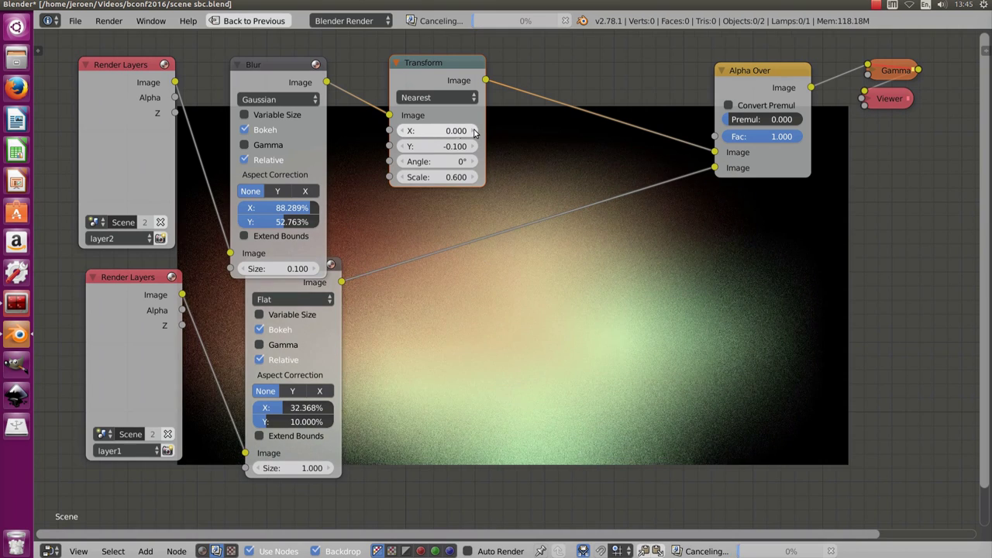
{"action": "left_click_drag", "start_coordinate": [479, 147], "coordinate": [503, 205]}
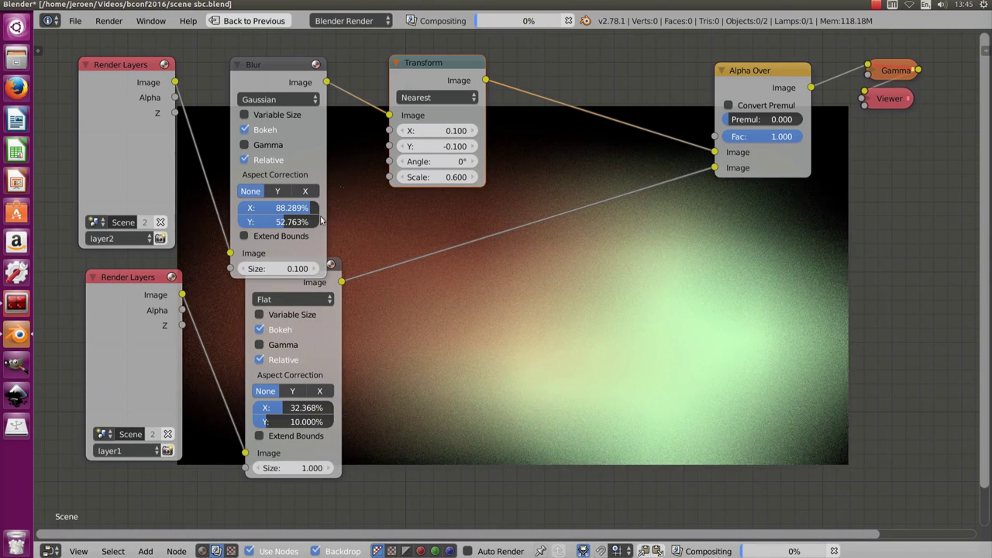
- Set the upper blur Size to 0 and back to 0.100, then remove the Transform node
{"action": "left_click", "coordinate": [234, 268]}
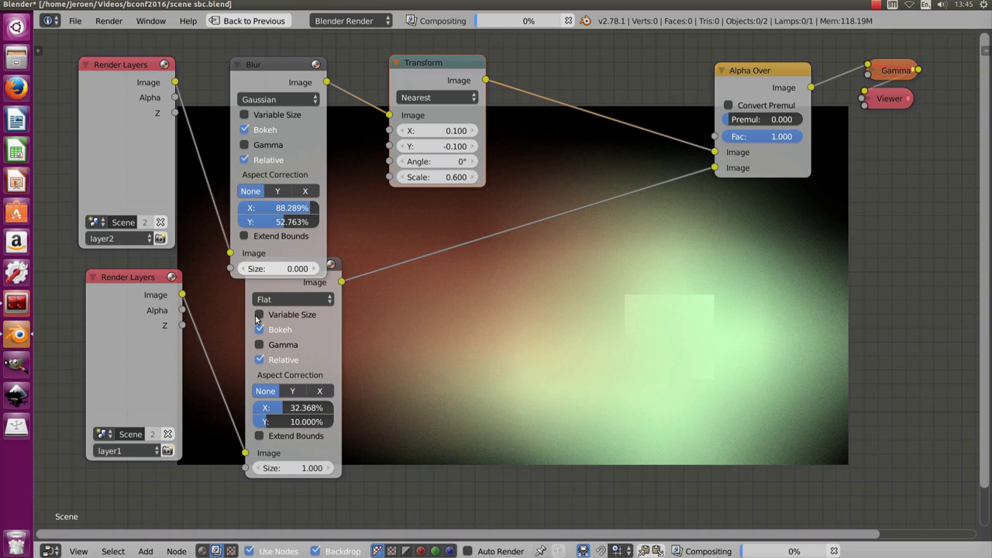
{"action": "left_click_drag", "start_coordinate": [263, 268], "coordinate": [376, 291]}
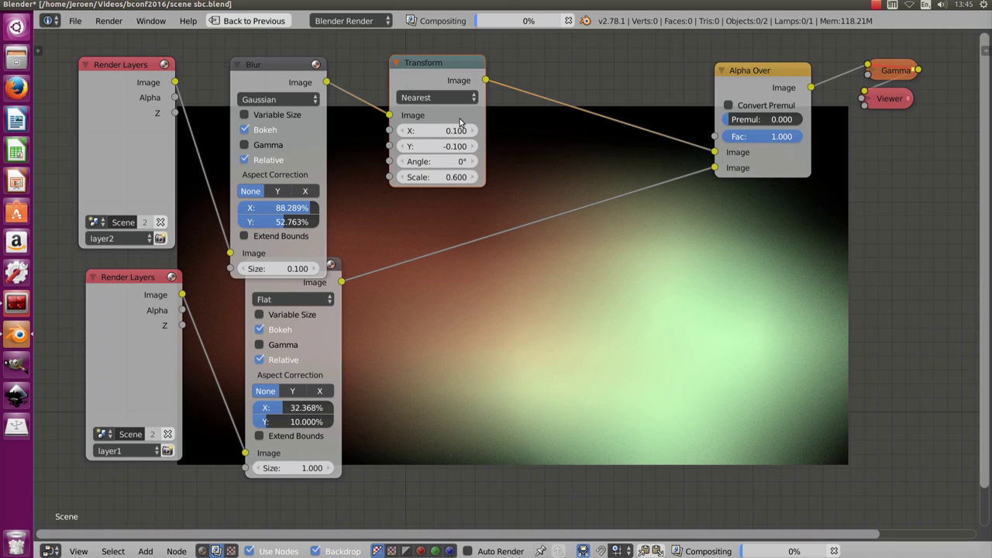
{"action": "key", "text": "ctrl+x"}
- Chain two duplicates of the Gaussian Blur onto the layer2 link, making three in total
{"action": "left_click", "coordinate": [267, 81]}
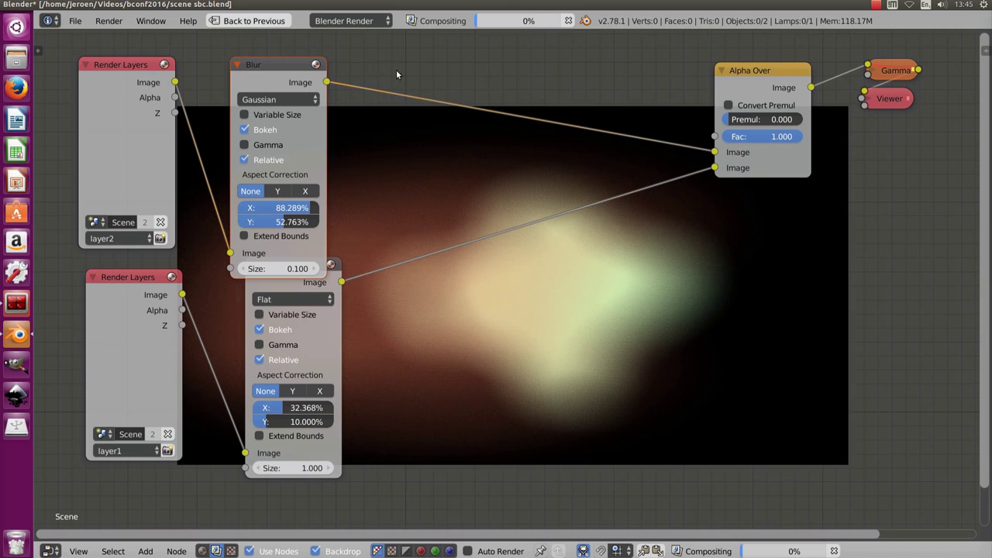
{"action": "left_click_drag", "start_coordinate": [277, 70], "coordinate": [285, 71]}
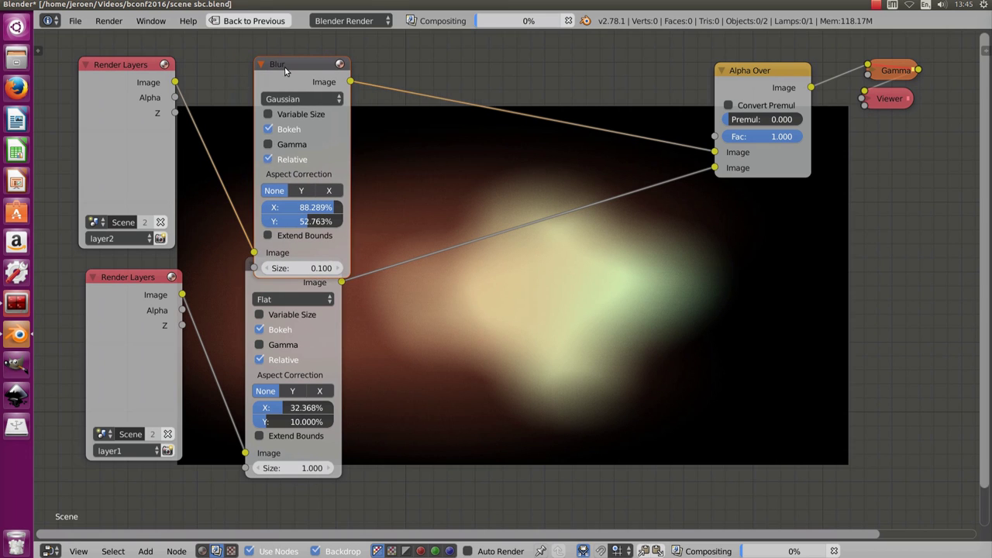
{"action": "key", "text": "shift+d"}
{"action": "left_click", "coordinate": [419, 69]}
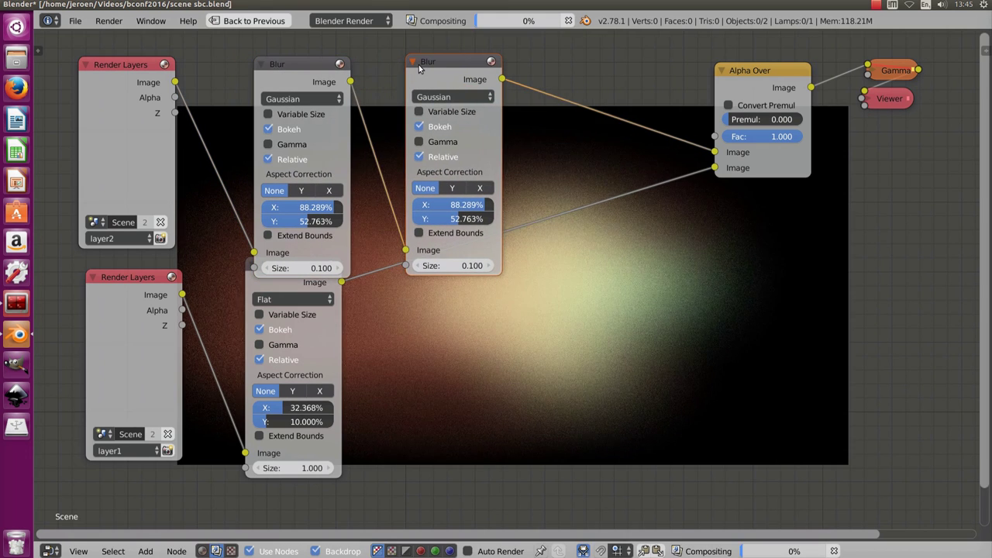
{"action": "key", "text": "shift+d"}
{"action": "left_click", "coordinate": [568, 68]}
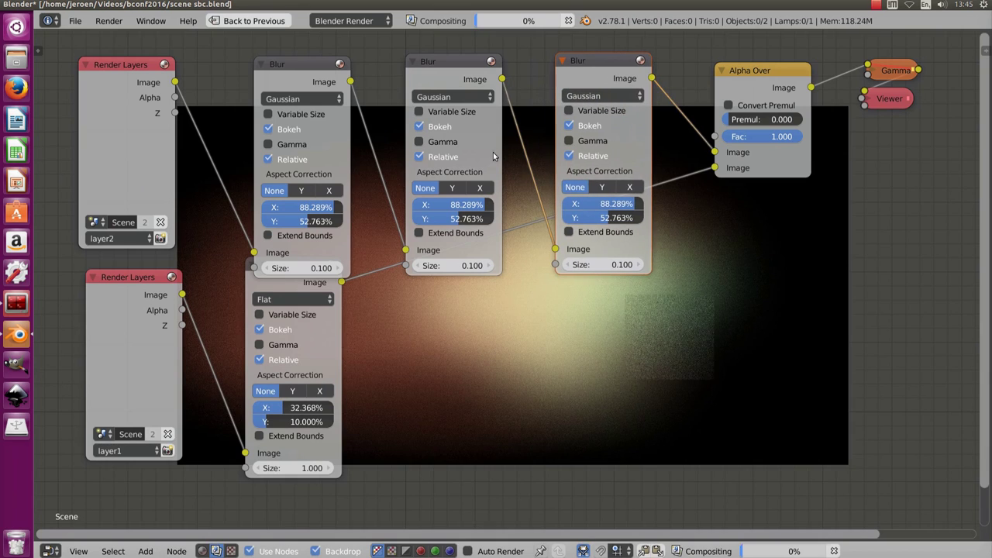
- Chain three duplicates of the Flat Blur onto the layer1 link, making four in total
{"action": "left_click", "coordinate": [273, 283]}
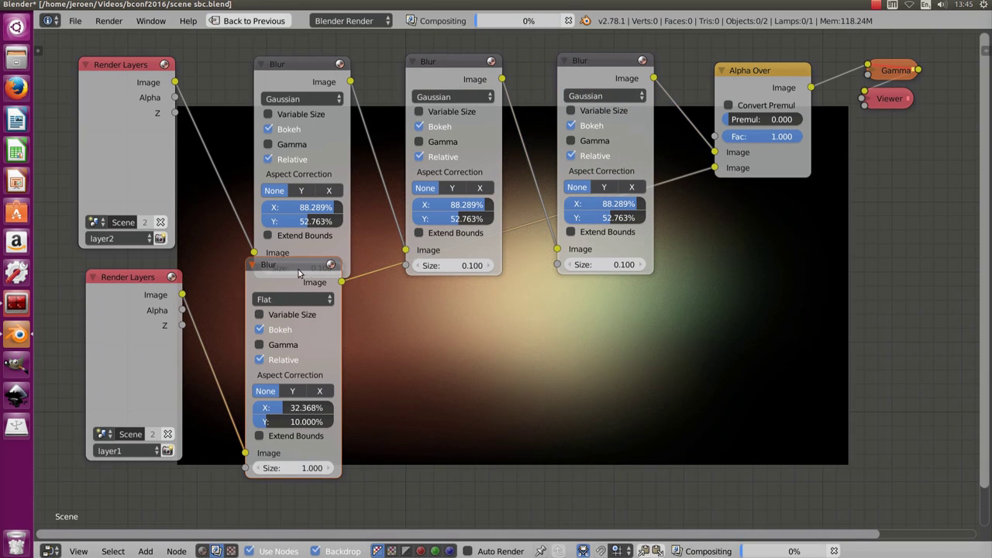
{"action": "key", "text": "shift+d"}
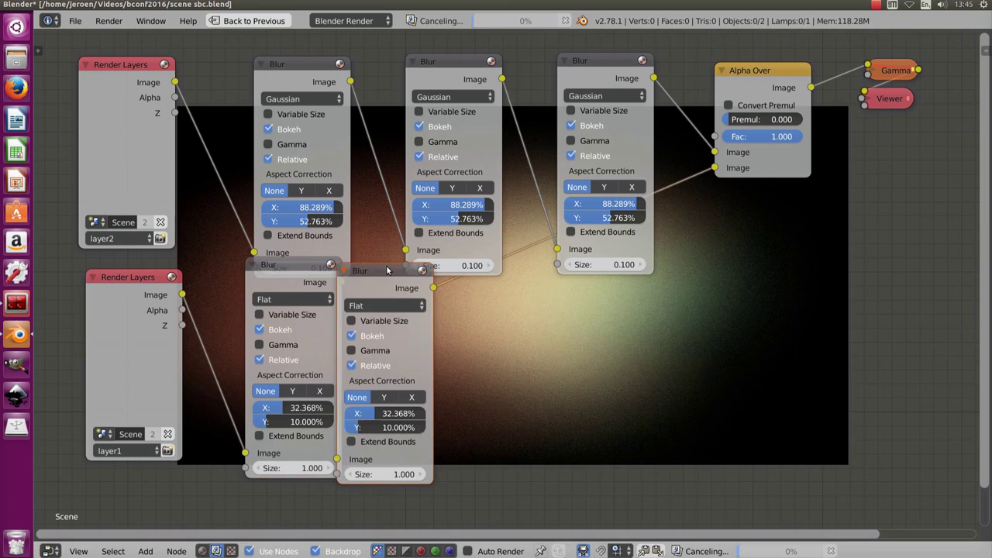
{"action": "left_click", "coordinate": [387, 269]}
{"action": "left_click_drag", "start_coordinate": [387, 269], "coordinate": [423, 273]}
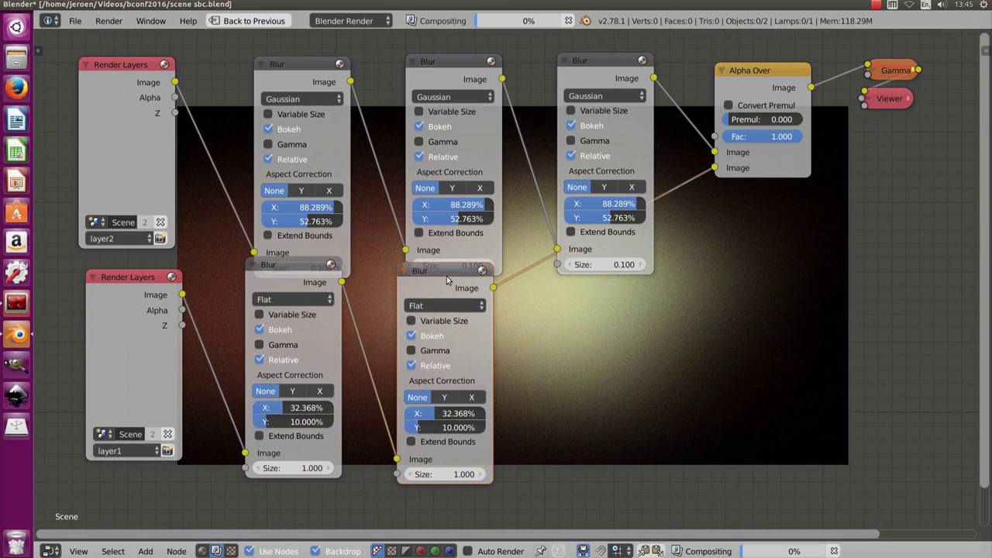
{"action": "key", "text": "shift+d"}
{"action": "left_click", "coordinate": [556, 301]}
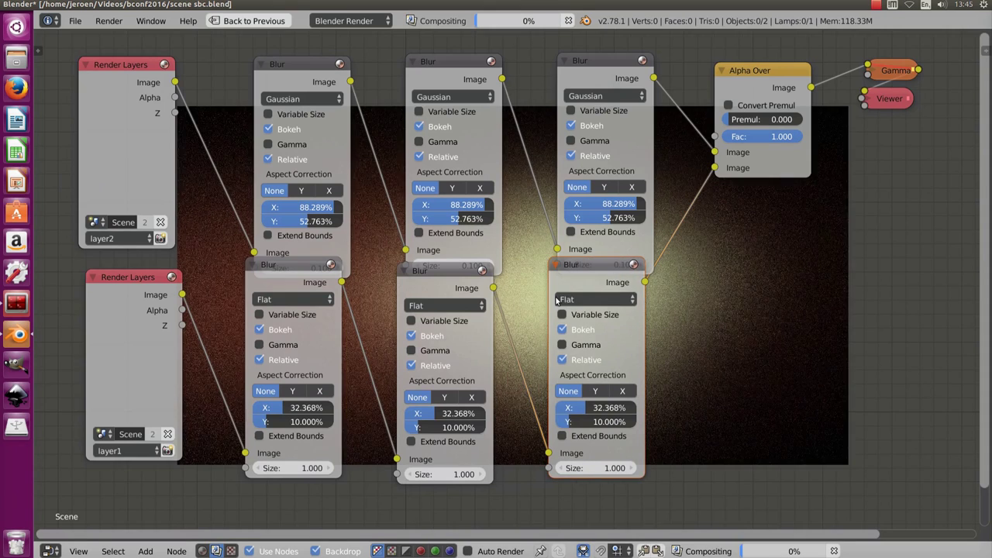
{"action": "key", "text": "shift+d"}
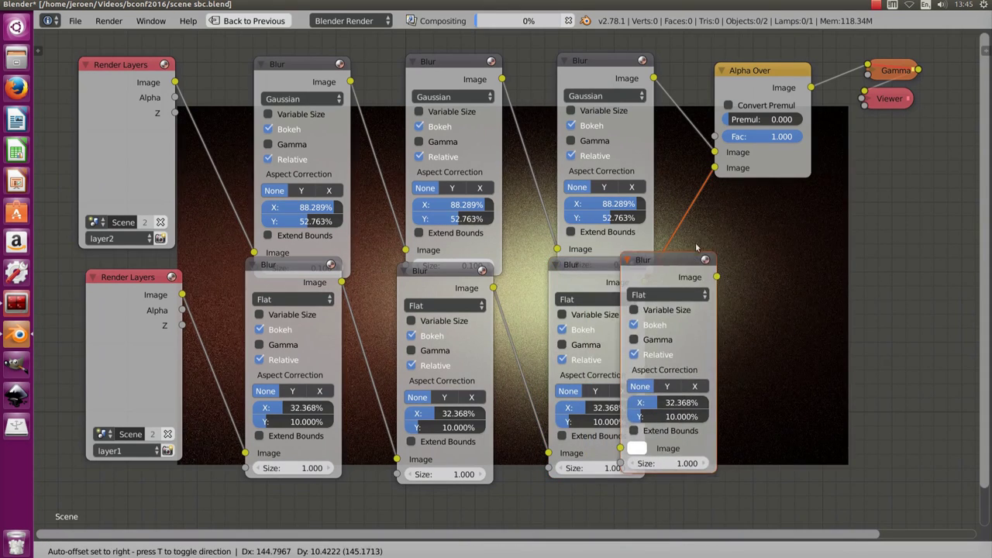
{"action": "left_click", "coordinate": [776, 218]}
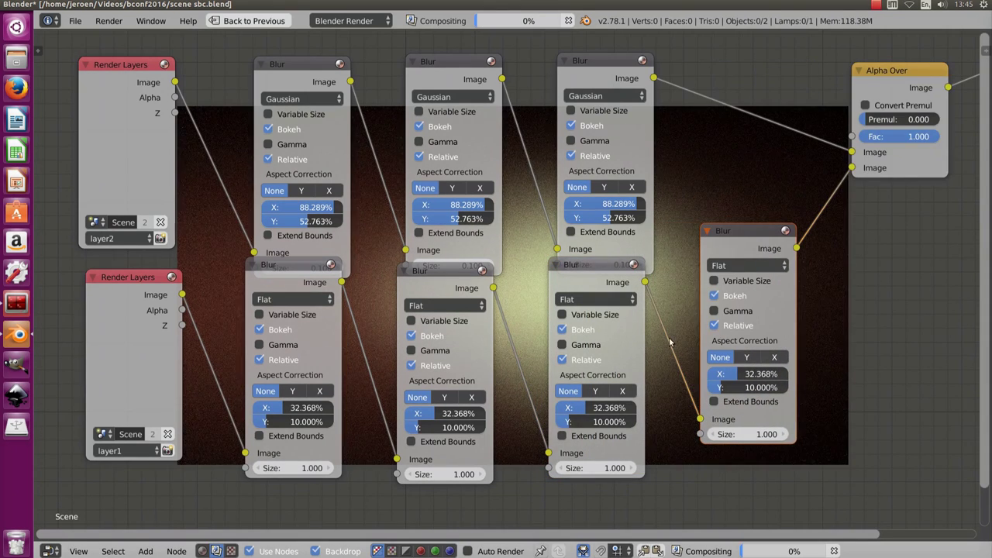
- Set the third Flat Blur's aspect correction to X 93.553% and Y 0%
{"action": "left_click_drag", "start_coordinate": [583, 408], "coordinate": [631, 411]}
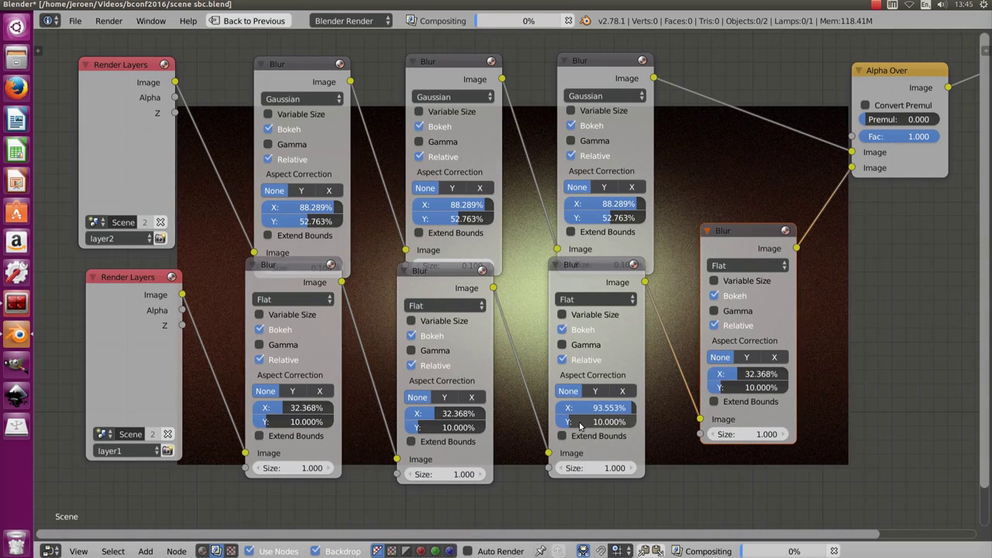
{"action": "left_click", "coordinate": [608, 421]}
{"action": "left_click_drag", "start_coordinate": [575, 422], "coordinate": [552, 423]}
{"action": "type", "text": "0"}
{"action": "key", "text": "Return"}
{"action": "left_click", "coordinate": [296, 76]}
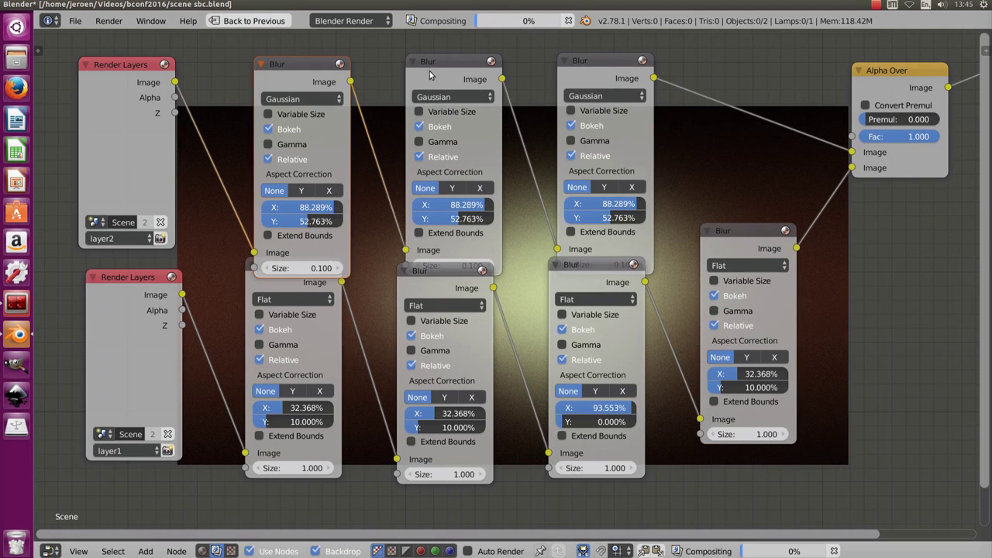
{"action": "left_click", "coordinate": [462, 65]}
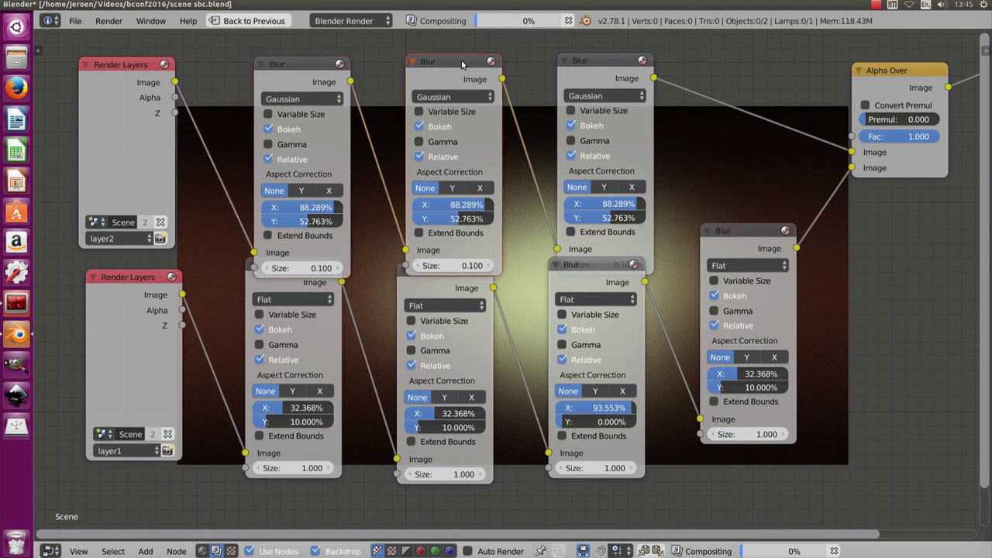
- Dissolve the second and third Gaussian Blur copies with Ctrl+X, keeping their links connected
{"action": "key", "text": "ctrl+x"}
{"action": "left_click", "coordinate": [585, 78]}
{"action": "key", "text": "ctrl+x"}
- Dissolve the extra Flat Blur copies, then drag the Gaussian Blur Y aspect to 100%
{"action": "left_click", "coordinate": [440, 275]}
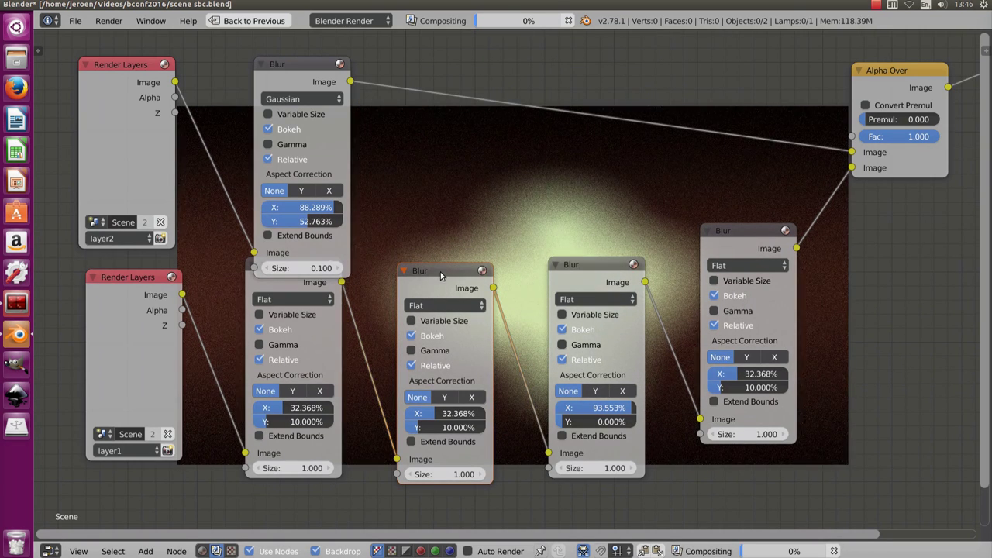
{"action": "left_click", "coordinate": [600, 272]}
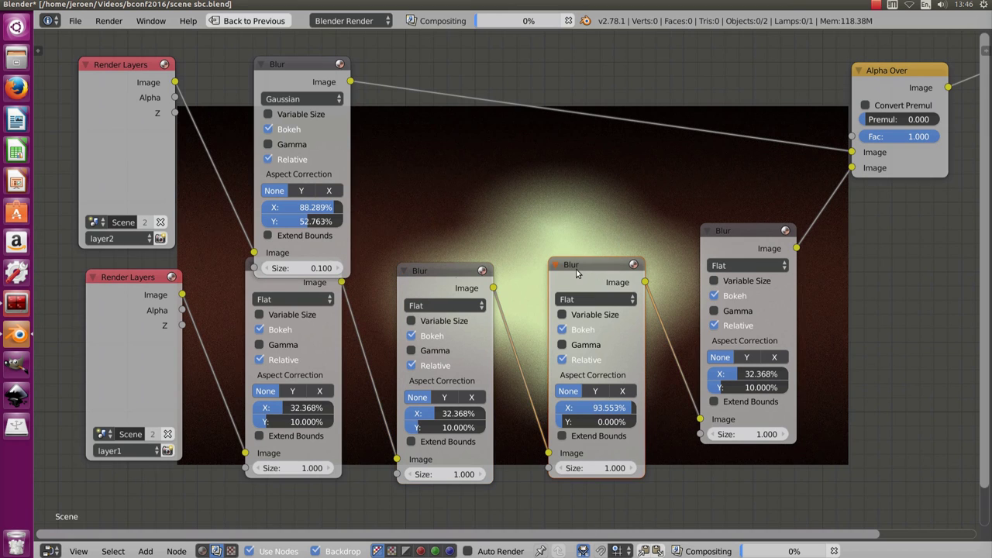
{"action": "key", "text": "ctrl+x"}
{"action": "left_click", "coordinate": [737, 239]}
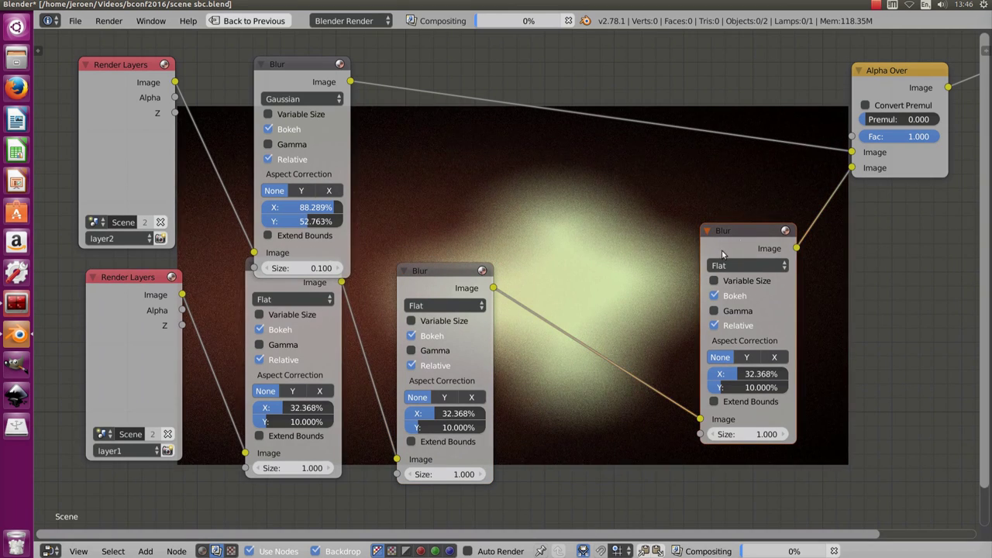
{"action": "key", "text": "ctrl+x"}
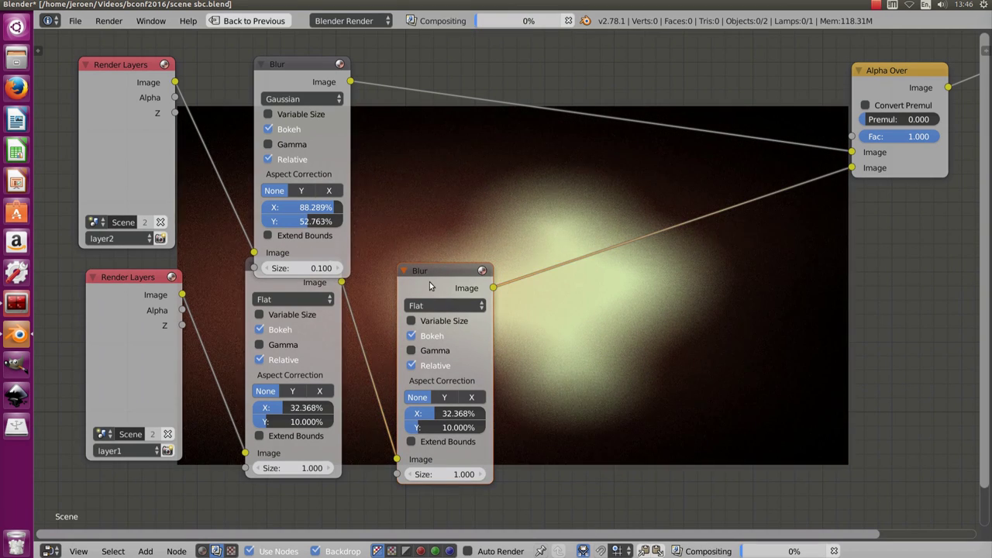
{"action": "key", "text": "ctrl+x"}
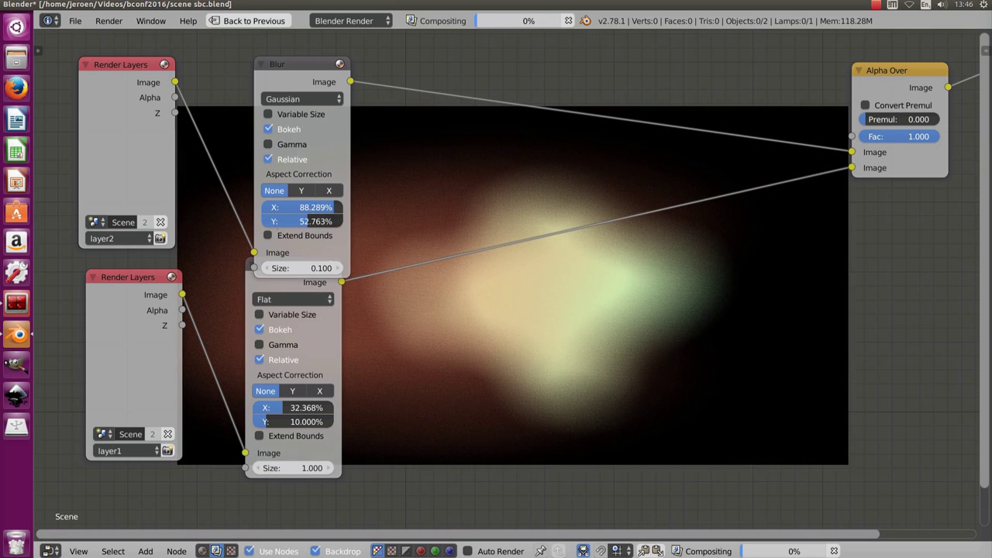
{"action": "left_click_drag", "start_coordinate": [314, 221], "coordinate": [337, 222]}
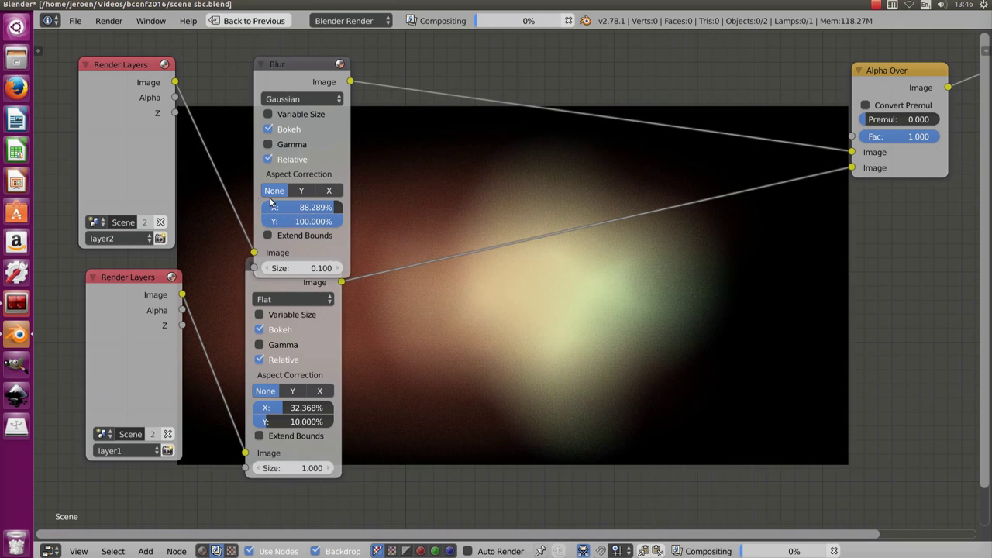
- Set the Gaussian Blur X aspect to 100% and scroll its Size to 0.400
{"action": "left_click_drag", "start_coordinate": [338, 207], "coordinate": [344, 207]}
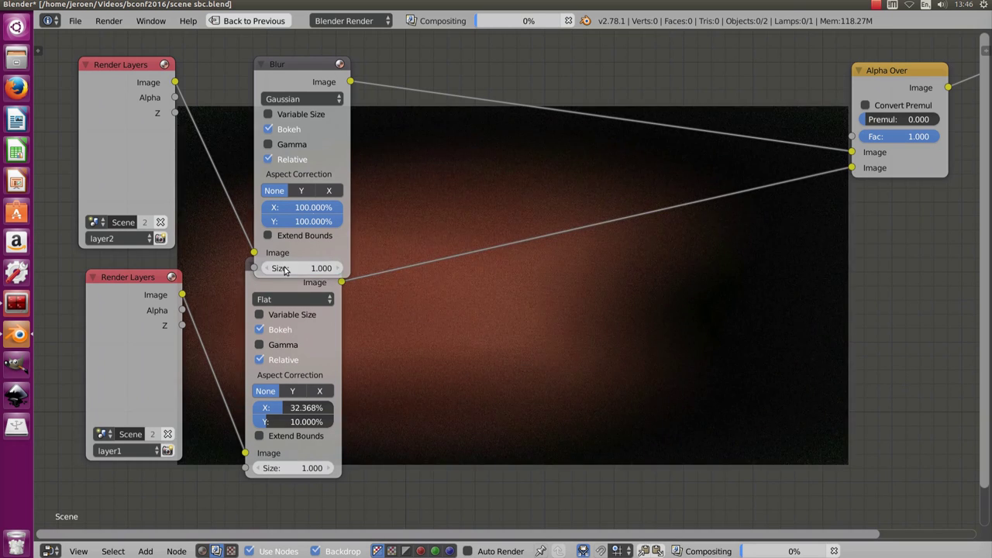
{"action": "scroll", "coordinate": [267, 269], "scroll_direction": "down", "scroll_amount": 3, "text": "ctrl"}
{"action": "scroll", "coordinate": [267, 269], "scroll_direction": "down", "scroll_amount": 1, "text": "ctrl"}
{"action": "scroll", "coordinate": [268, 269], "scroll_direction": "down", "scroll_amount": 1, "text": "ctrl"}
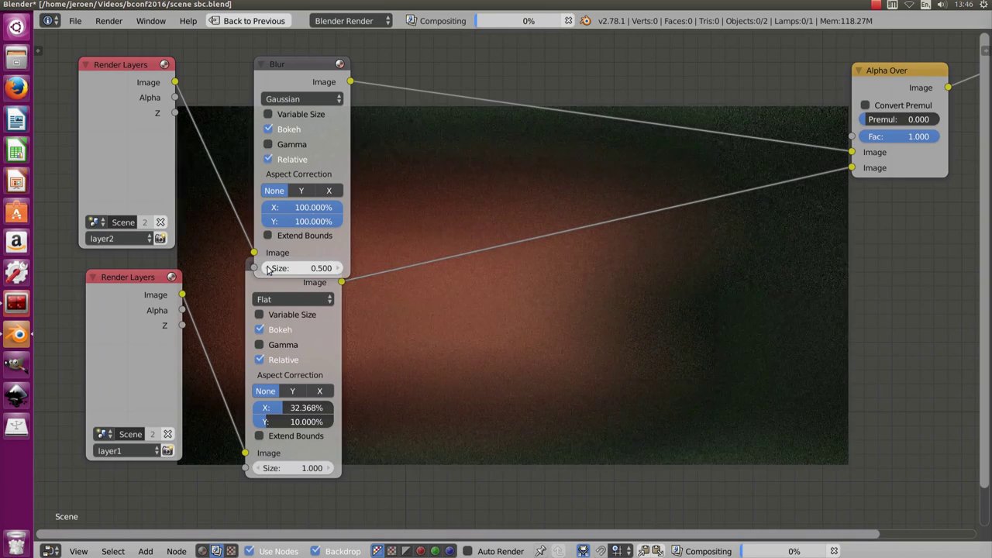
{"action": "scroll", "coordinate": [268, 269], "scroll_direction": "down", "scroll_amount": 1, "text": "ctrl"}
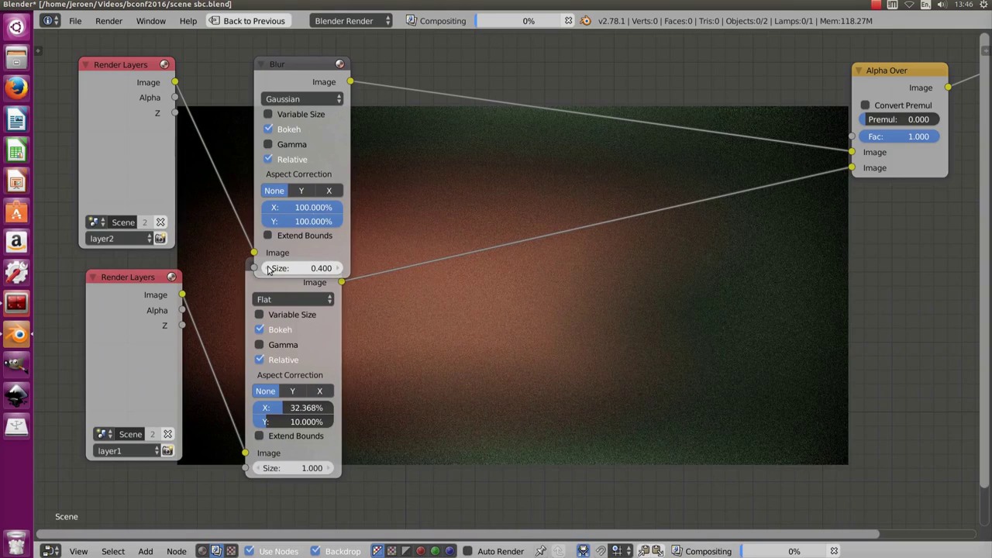